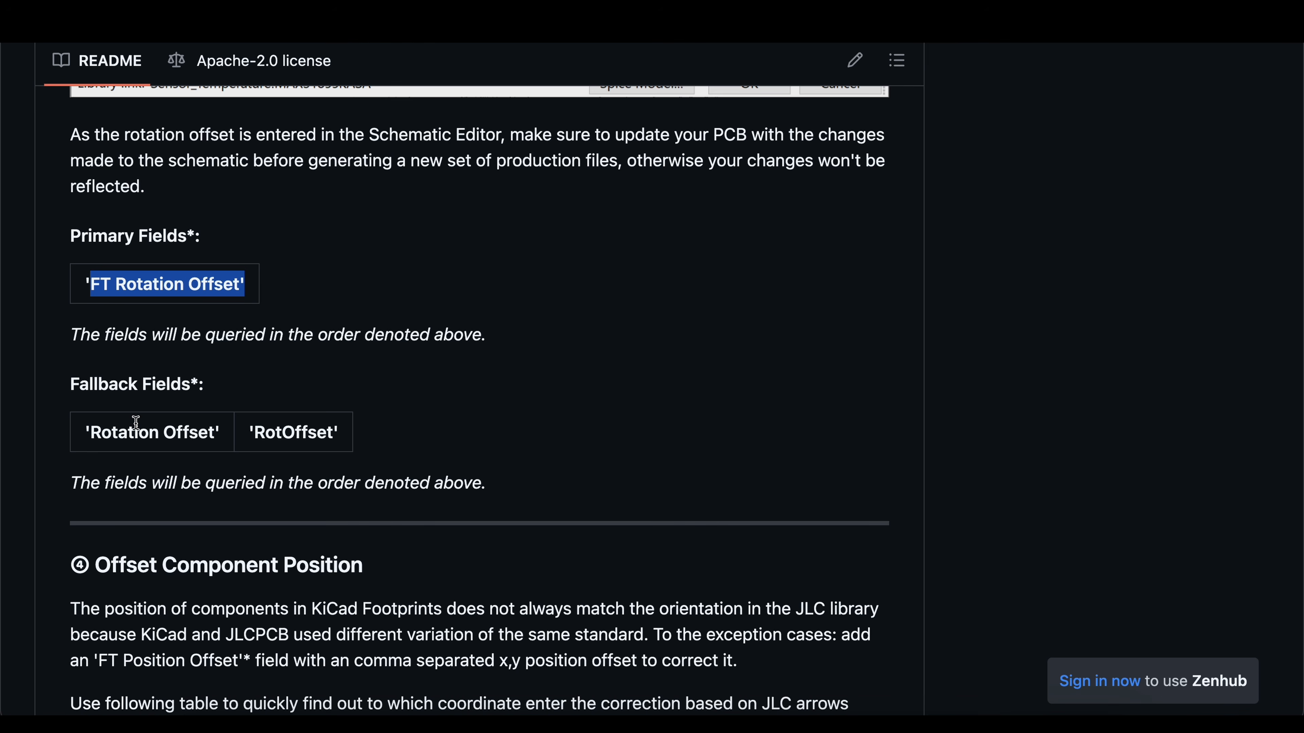
# Step: Review the README's fallback rotation offset fields, the coordinate table for position offsets, and the shift per single arrow press
pyautogui.moveTo(91, 433); pyautogui.dragTo(341, 434)
pyautogui.click(214, 434)
pyautogui.scroll(-7, 488, 494)
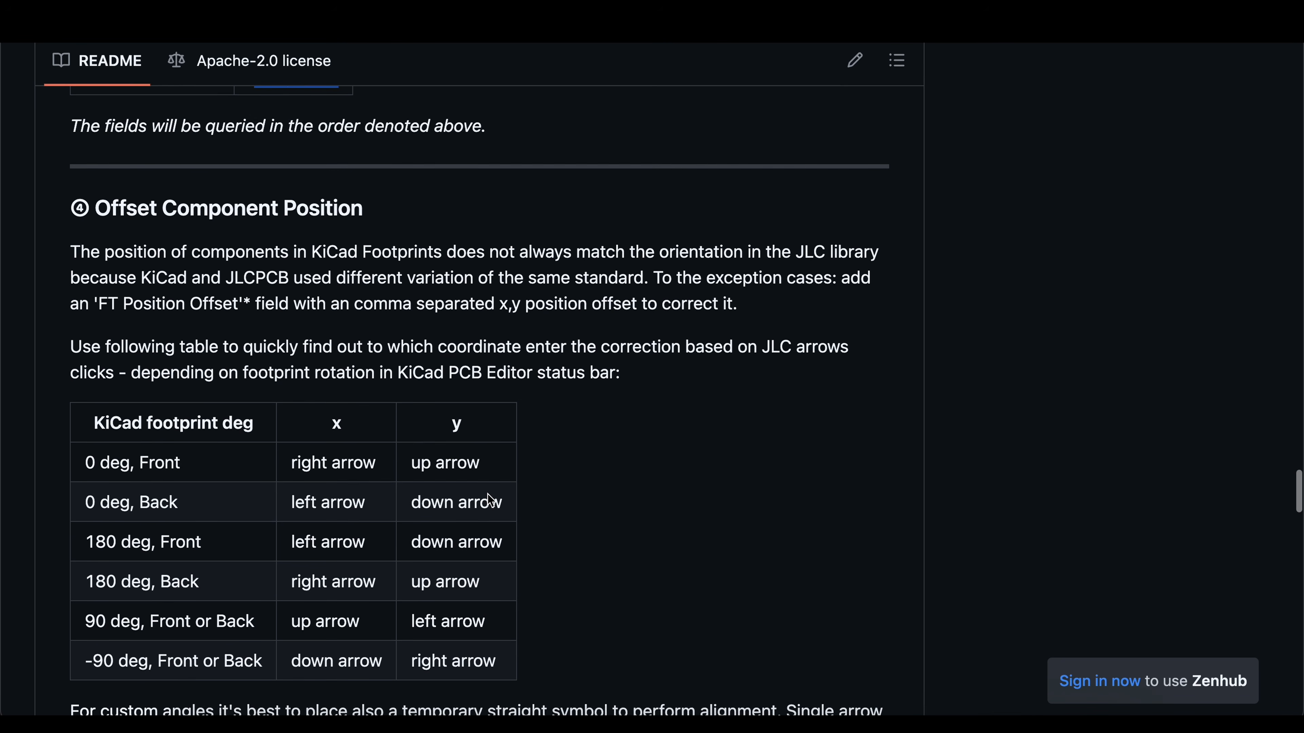
pyautogui.scroll(-2, 491, 500)
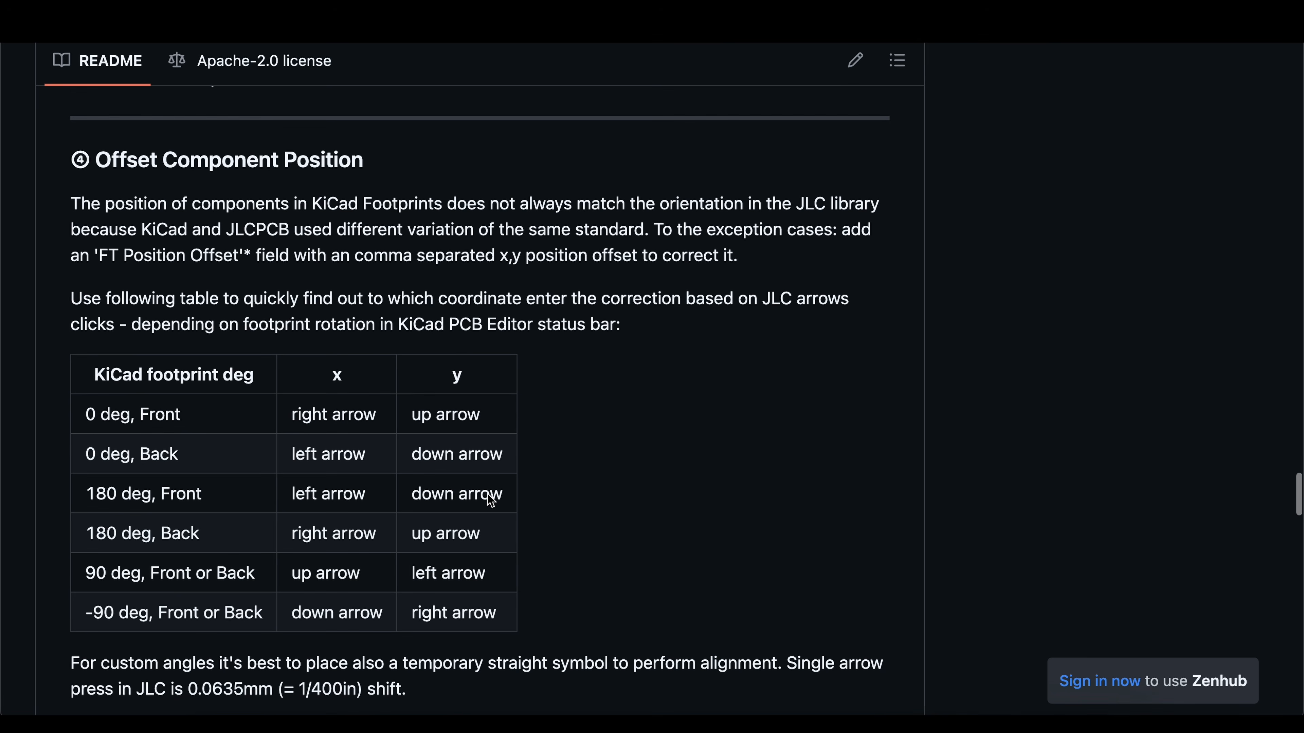
pyautogui.scroll(-2, 515, 662)
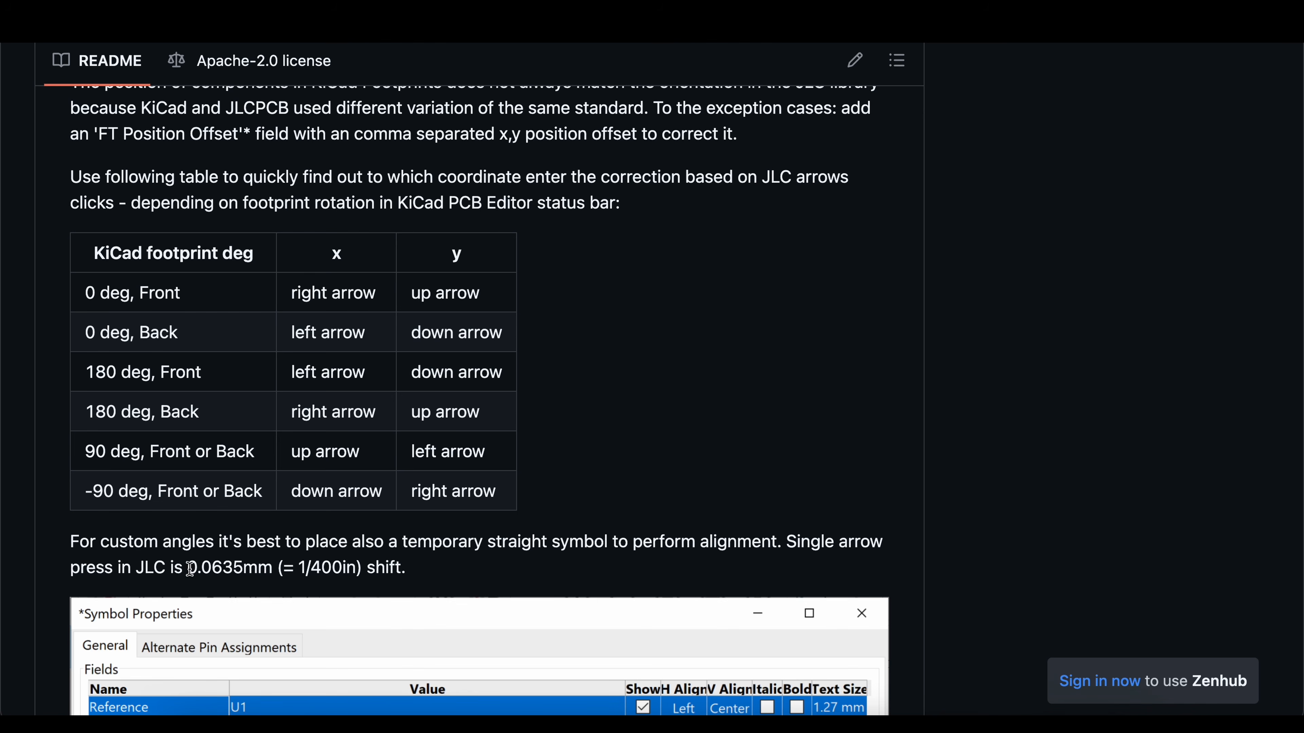
pyautogui.moveTo(187, 569)
pyautogui.mouseDown()
pyautogui.moveTo(227, 570)
pyautogui.moveTo(189, 571)
pyautogui.mouseUp()
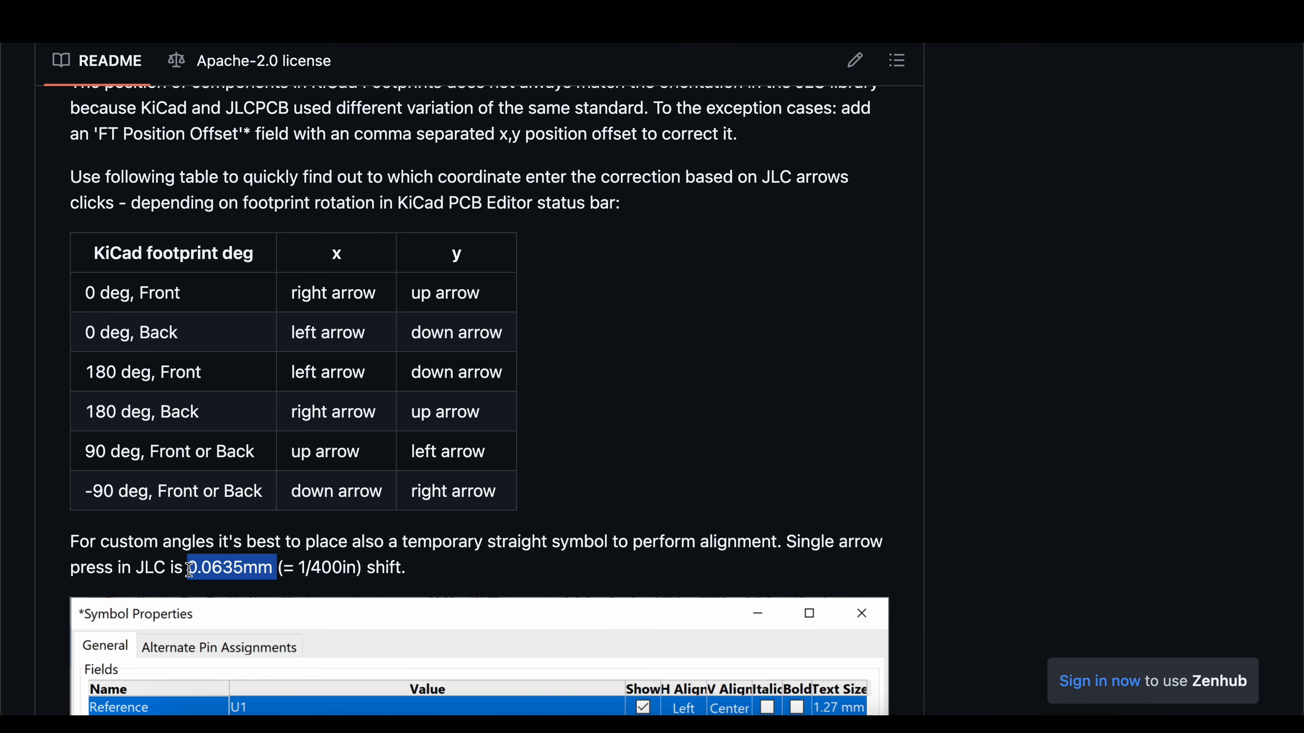
# Step: Examine the README's position offset example and compare the fallback field names for position and rotation offsets
pyautogui.scroll(-20, 189, 570)
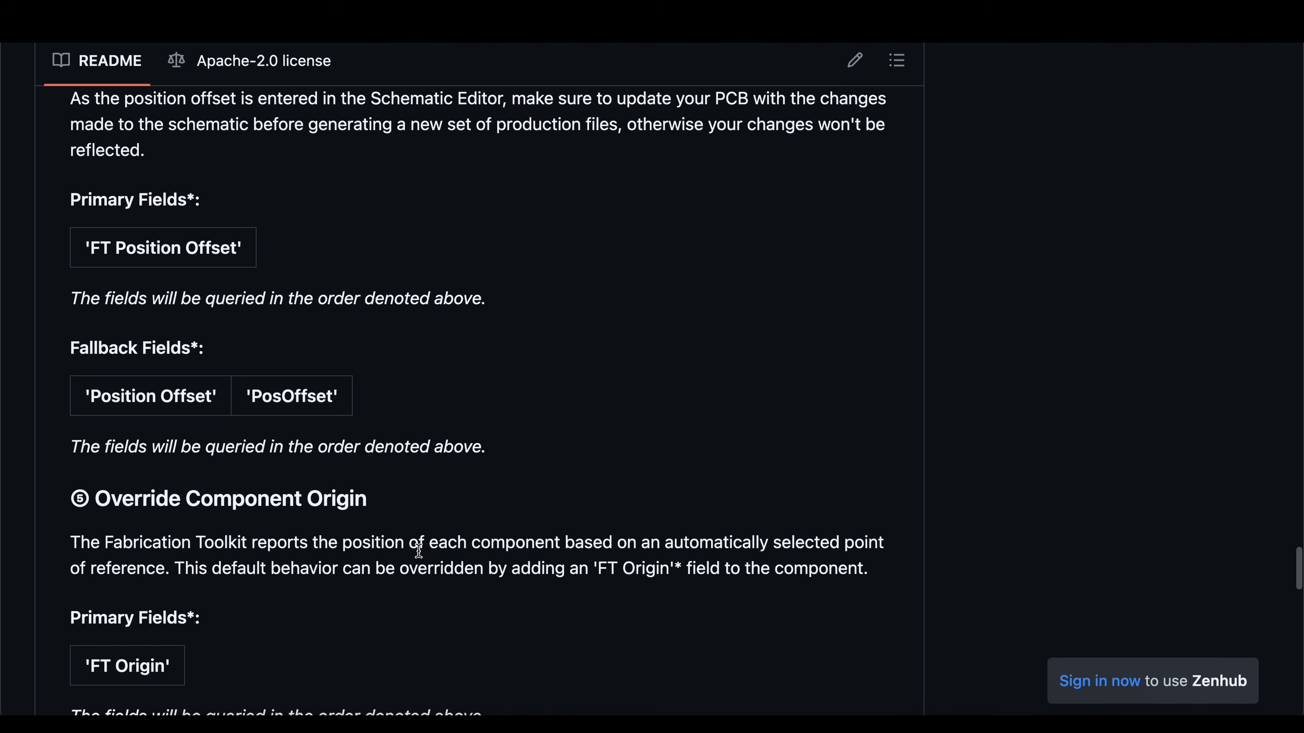
pyautogui.scroll(12, 279, 294)
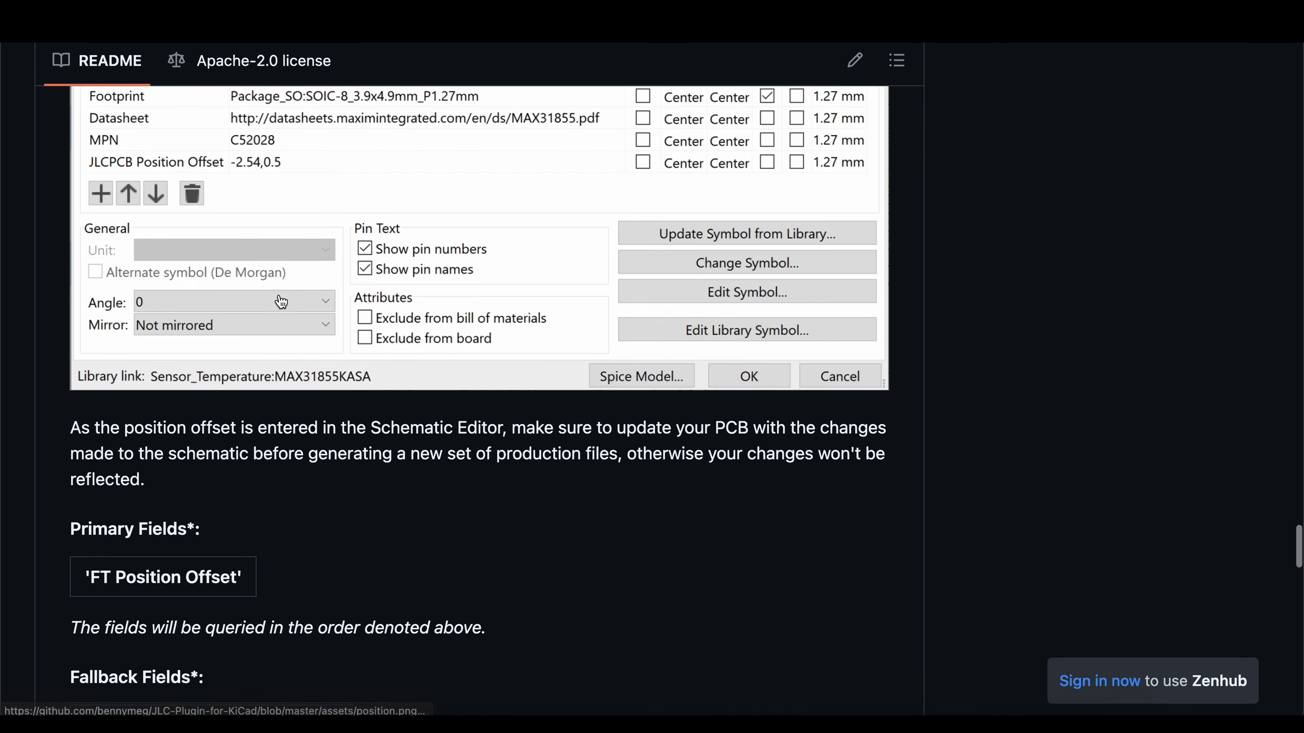
pyautogui.scroll(-2, 247, 422)
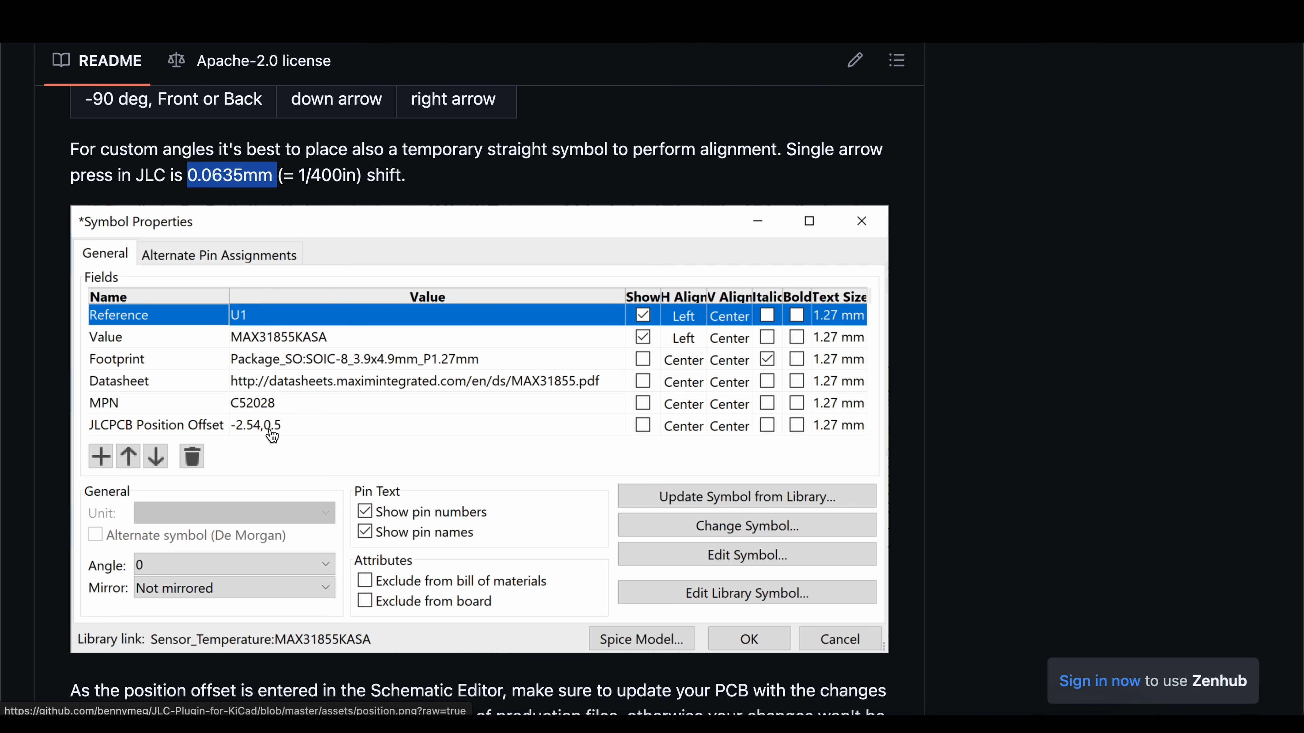
pyautogui.scroll(-5, 334, 471)
pyautogui.scroll(-7, 334, 472)
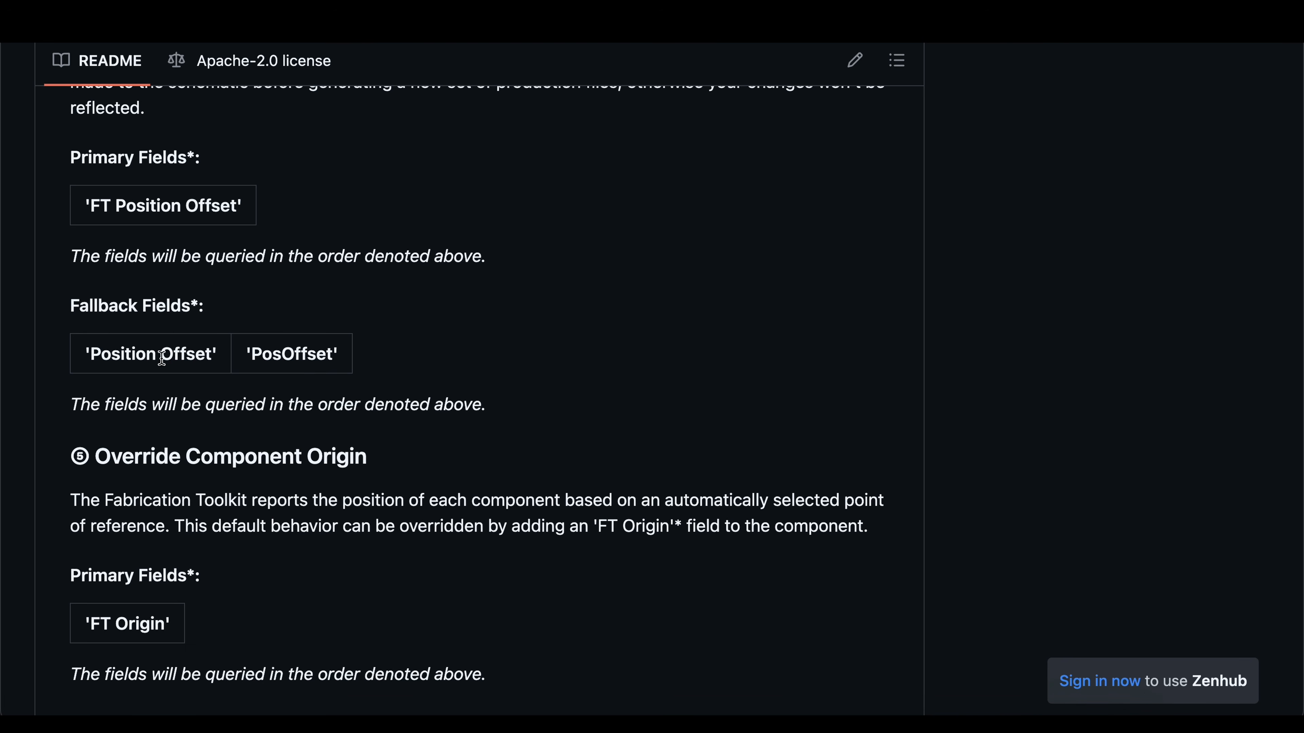
pyautogui.scroll(-1, 493, 491)
pyautogui.scroll(4, 494, 495)
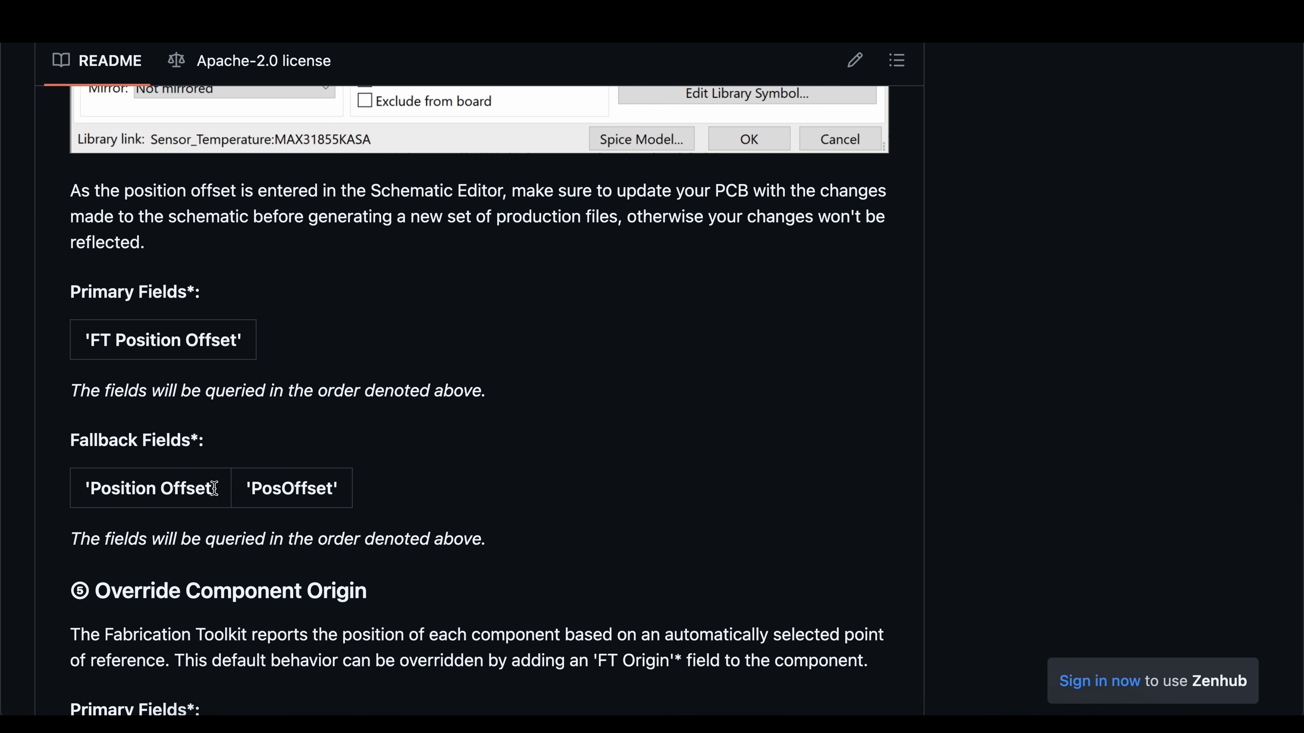
pyautogui.moveTo(214, 489); pyautogui.dragTo(93, 487)
pyautogui.scroll(20, 268, 470)
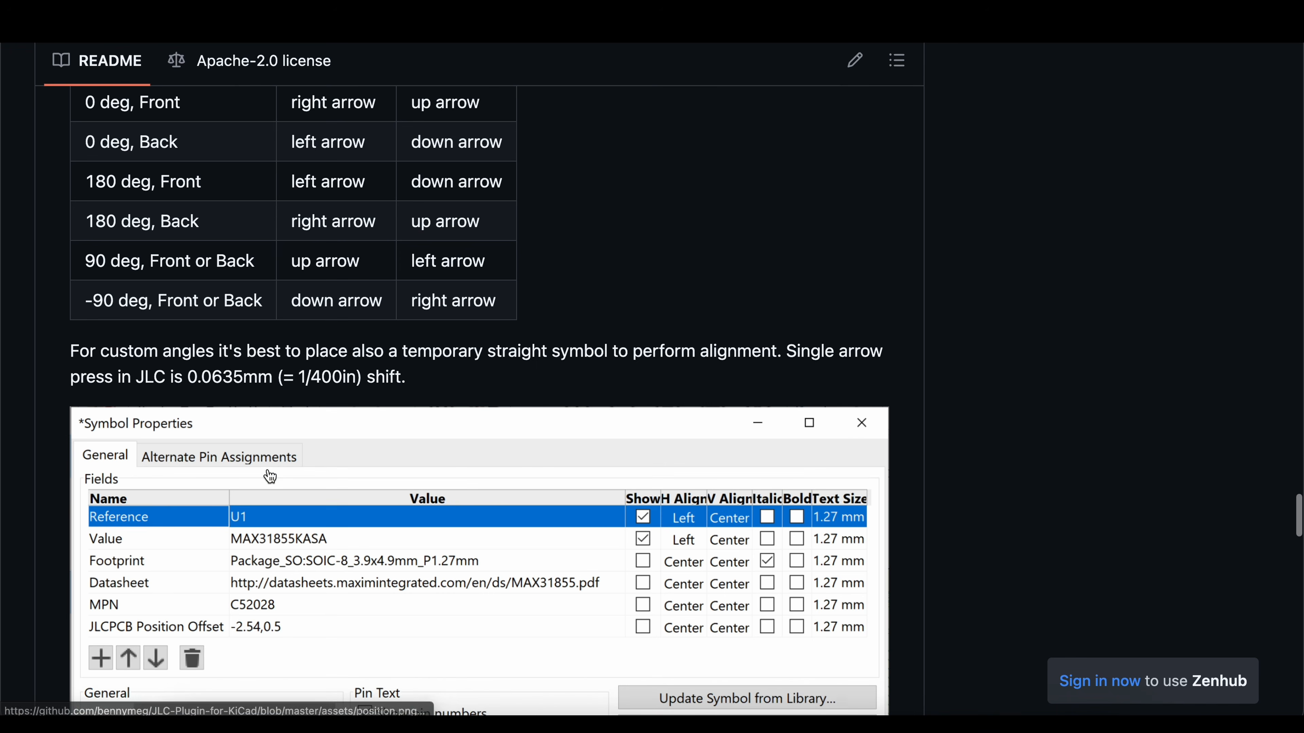
pyautogui.moveTo(216, 278); pyautogui.dragTo(67, 283)
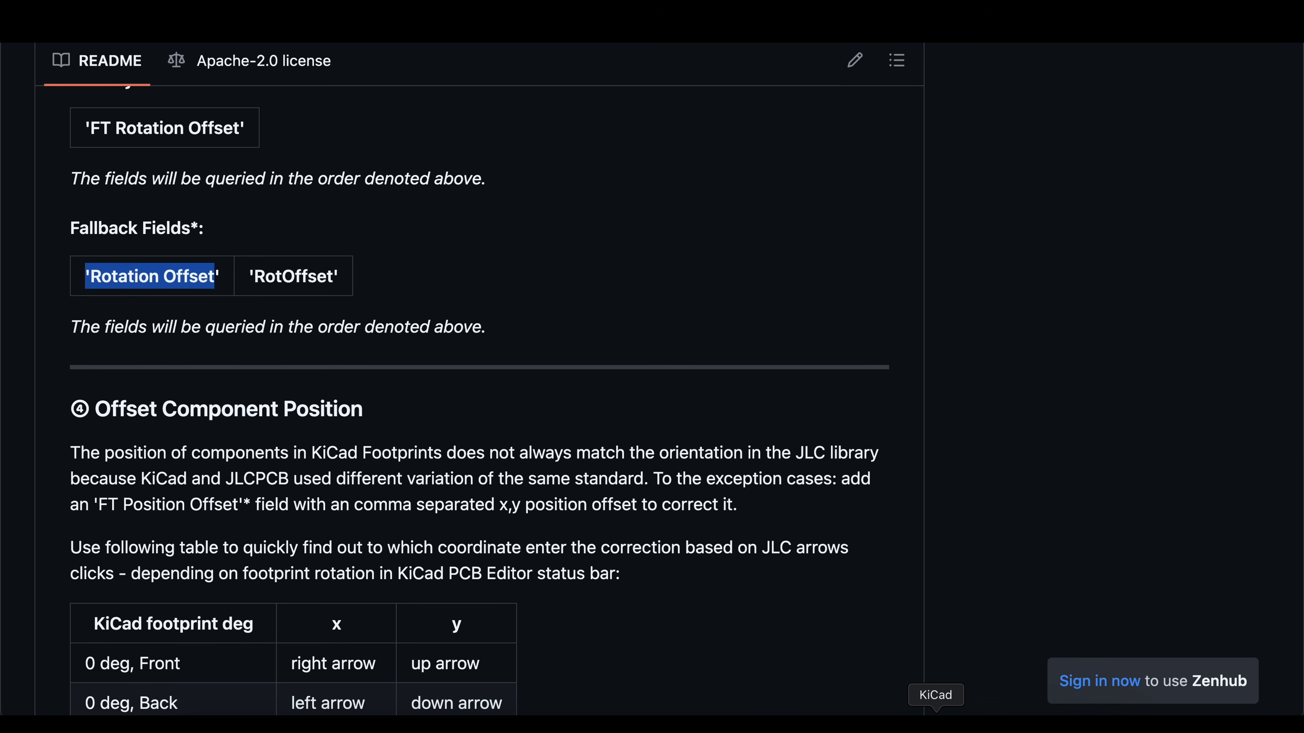
# Step: Switch to KiCad's Schematic Editor, open connector RJ1's library symbol for editing, and inspect its footprint, datasheet and LCSC part texts
pyautogui.click(934, 721)
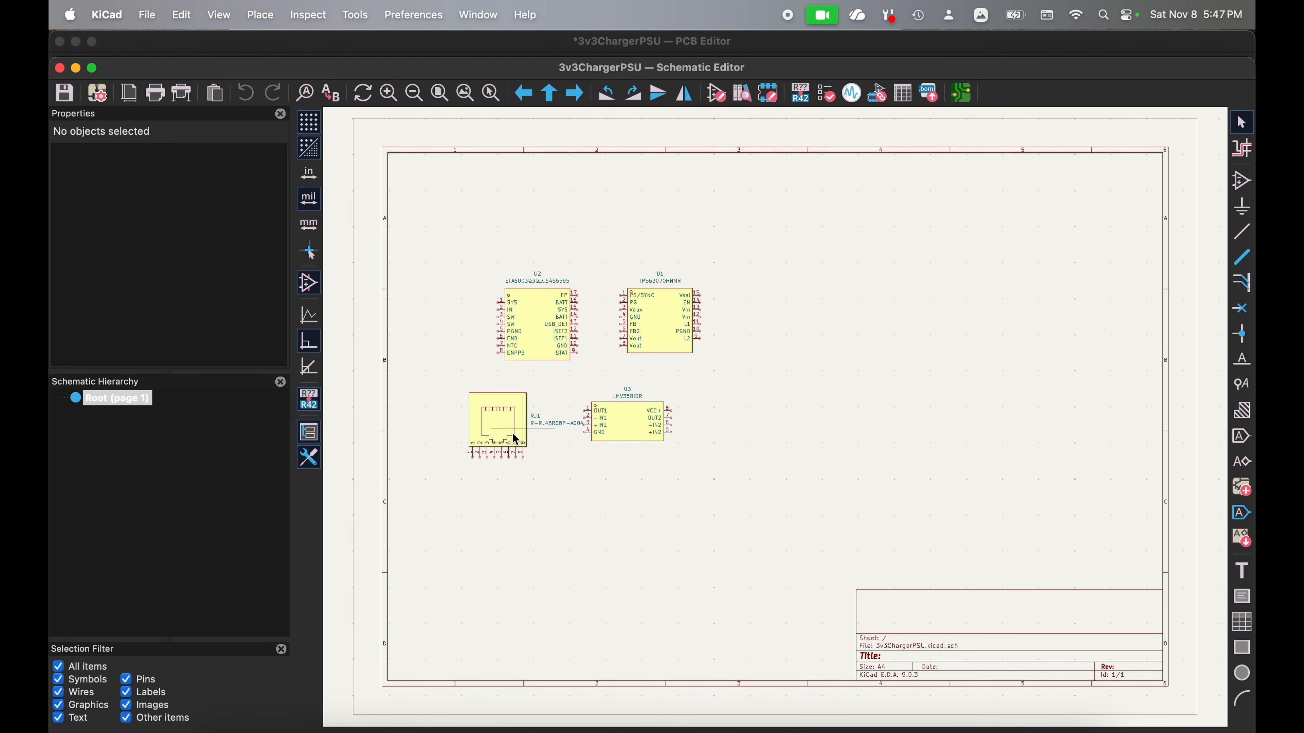
pyautogui.click(504, 426)
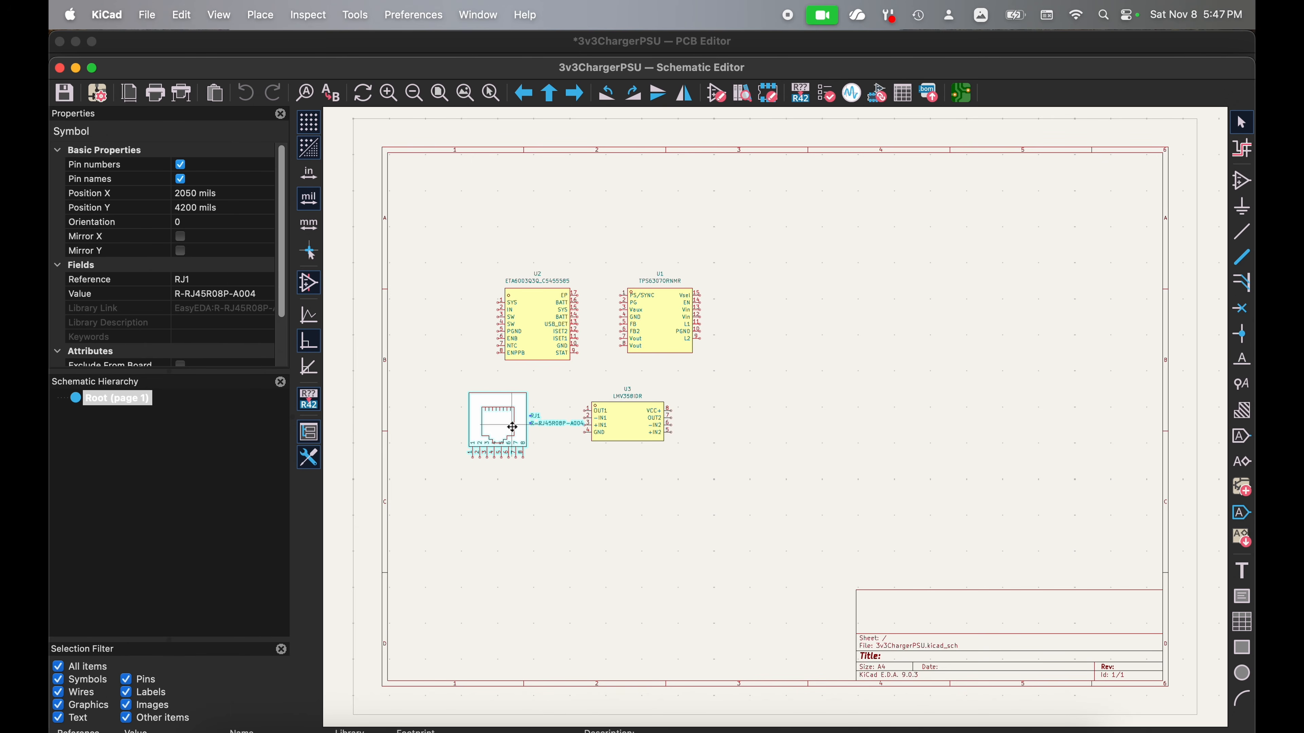
pyautogui.doubleClick(505, 425)
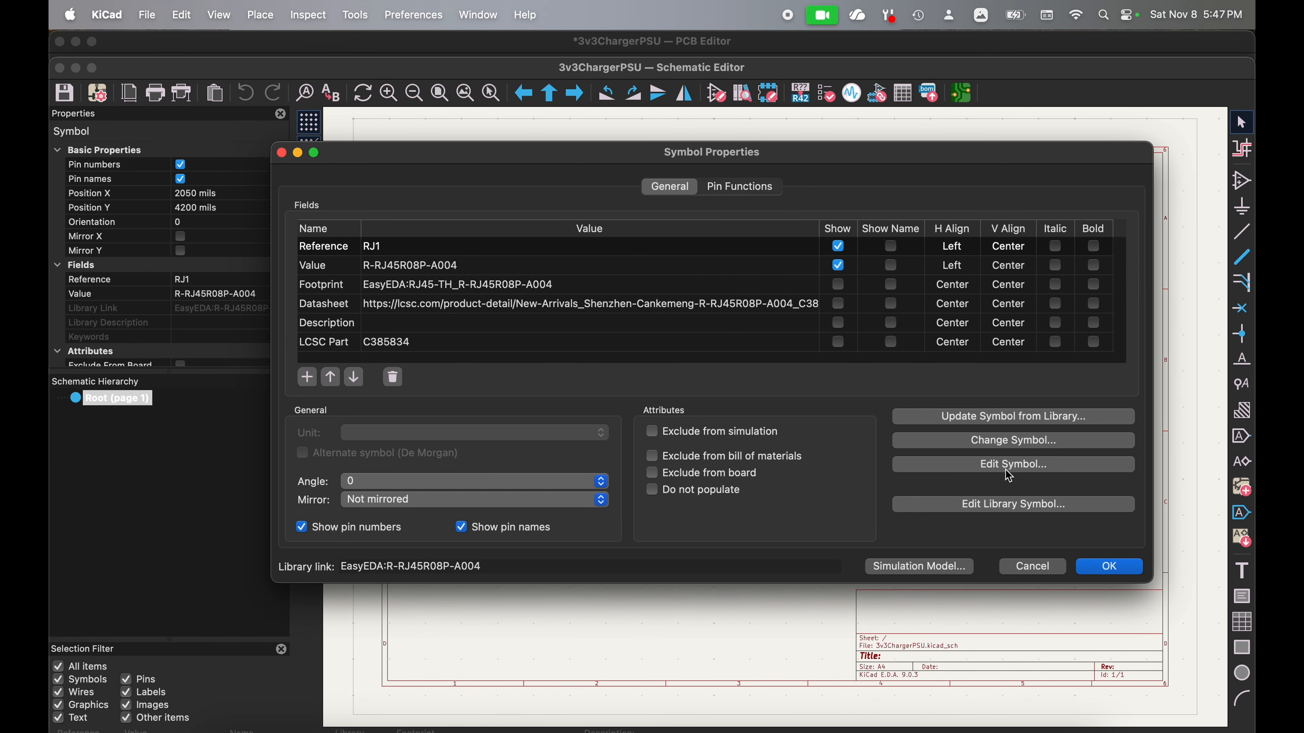
pyautogui.click(1000, 505)
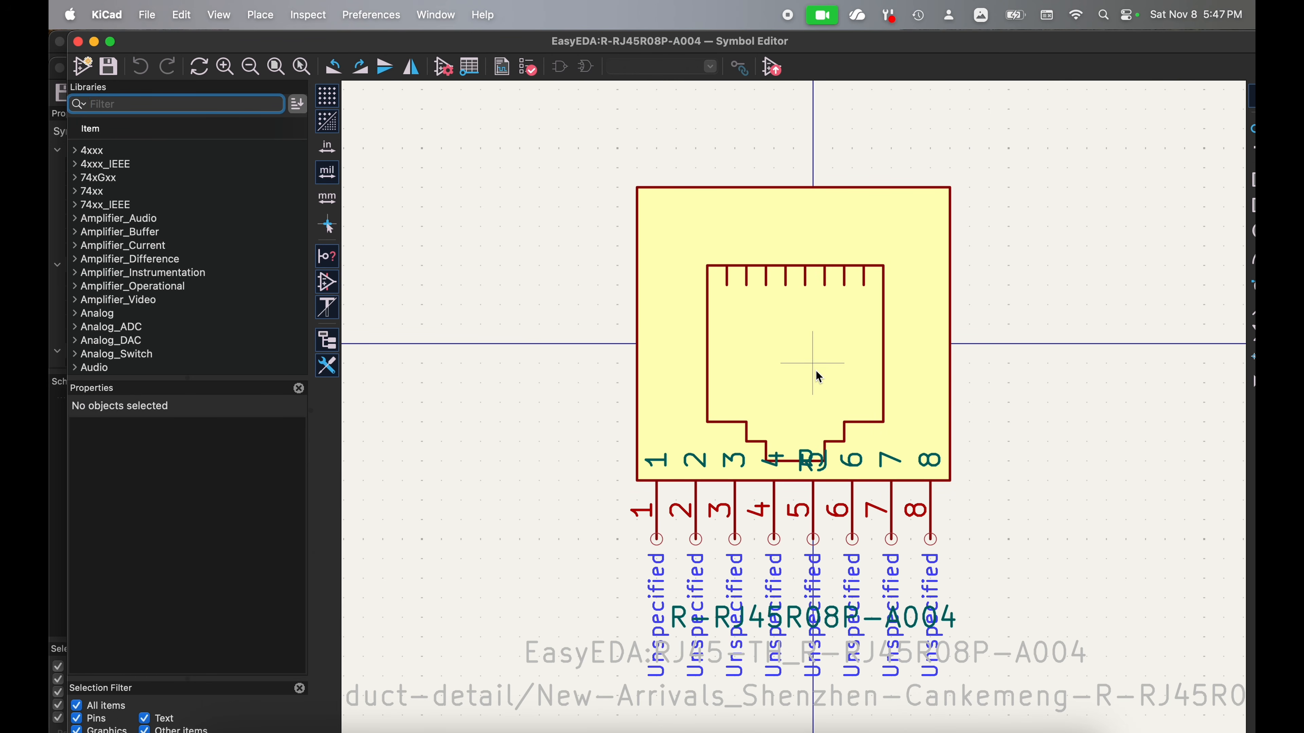
pyautogui.scroll(-3, 728, 542)
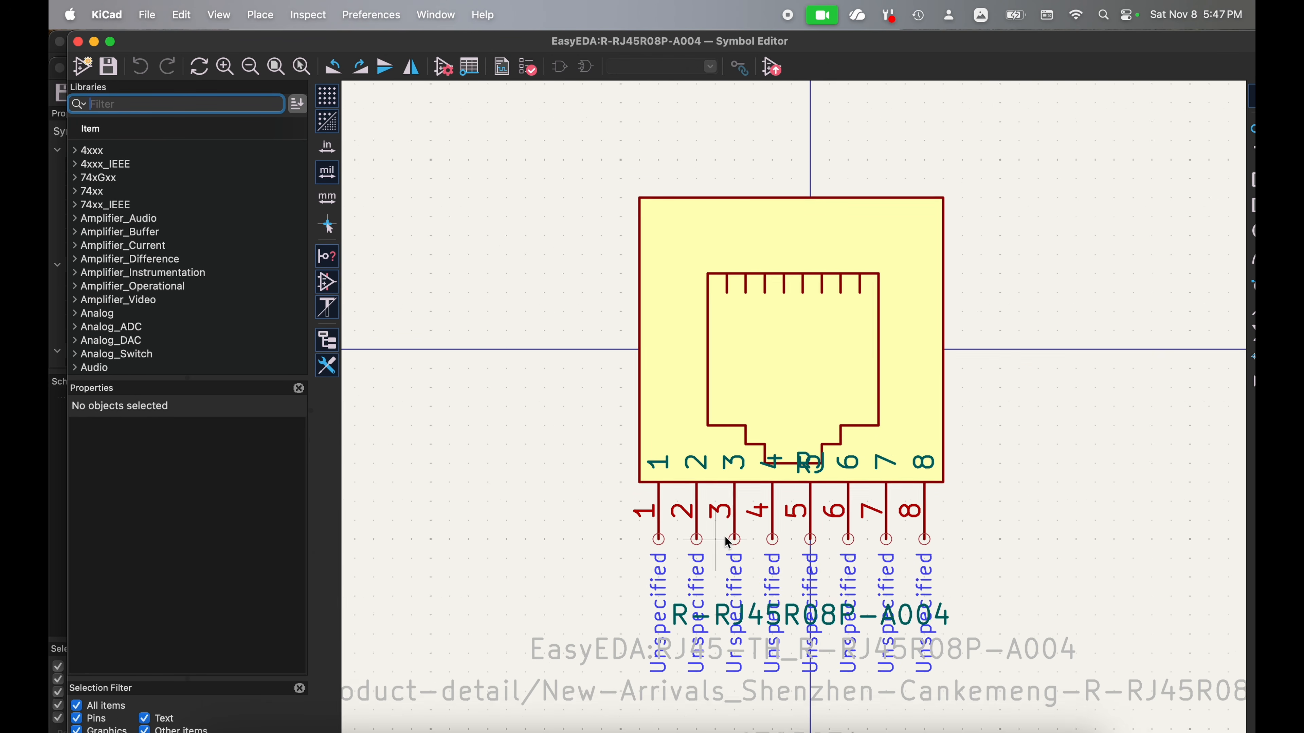
pyautogui.click(646, 610)
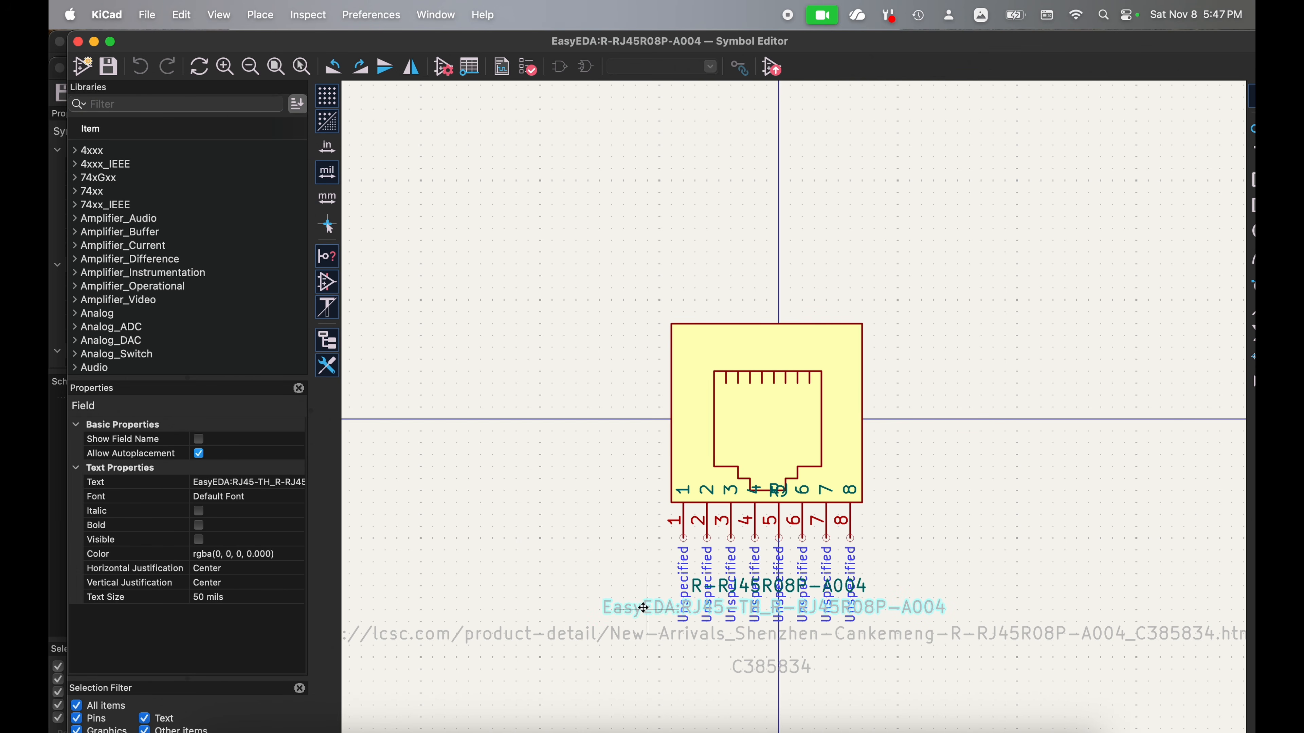
pyautogui.click(631, 634)
pyautogui.click(744, 668)
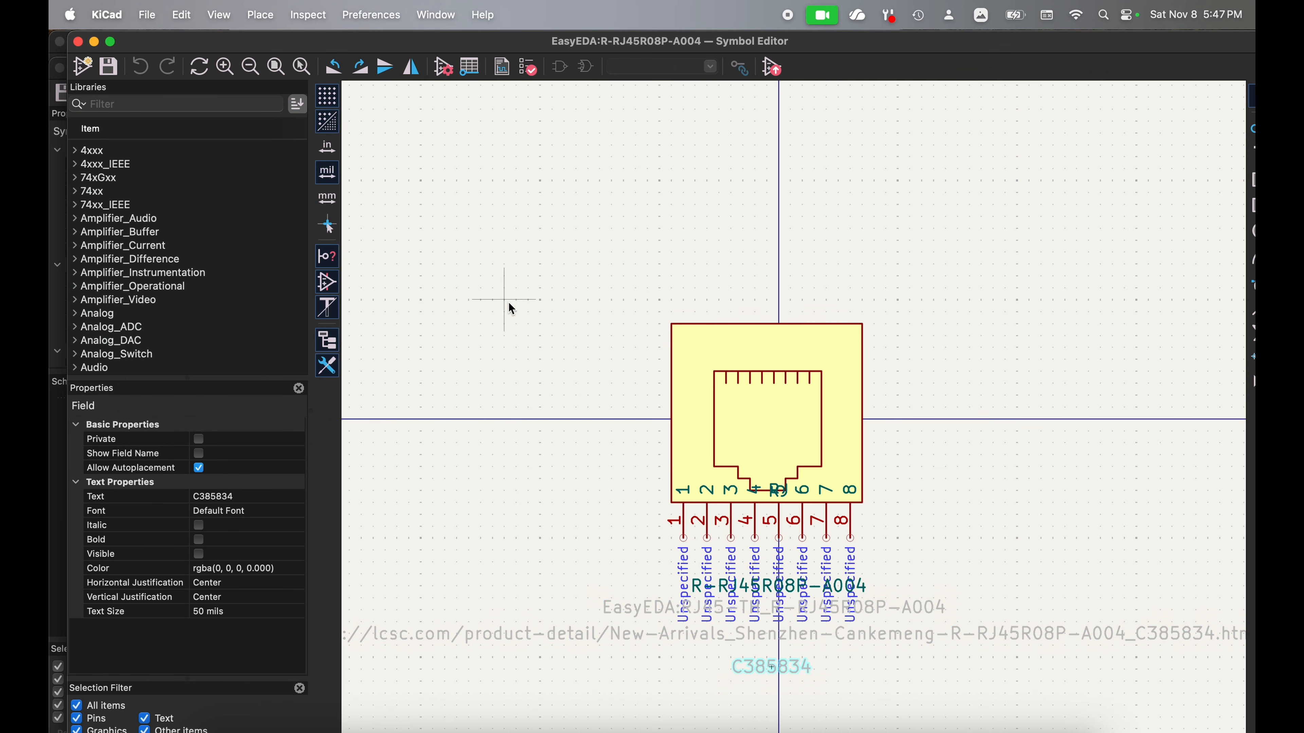
# Step: Add a "Position Offset" field to the R-RJ45R08P-A004 library symbol's properties and paste the copied offset as its value
pyautogui.click(442, 70)
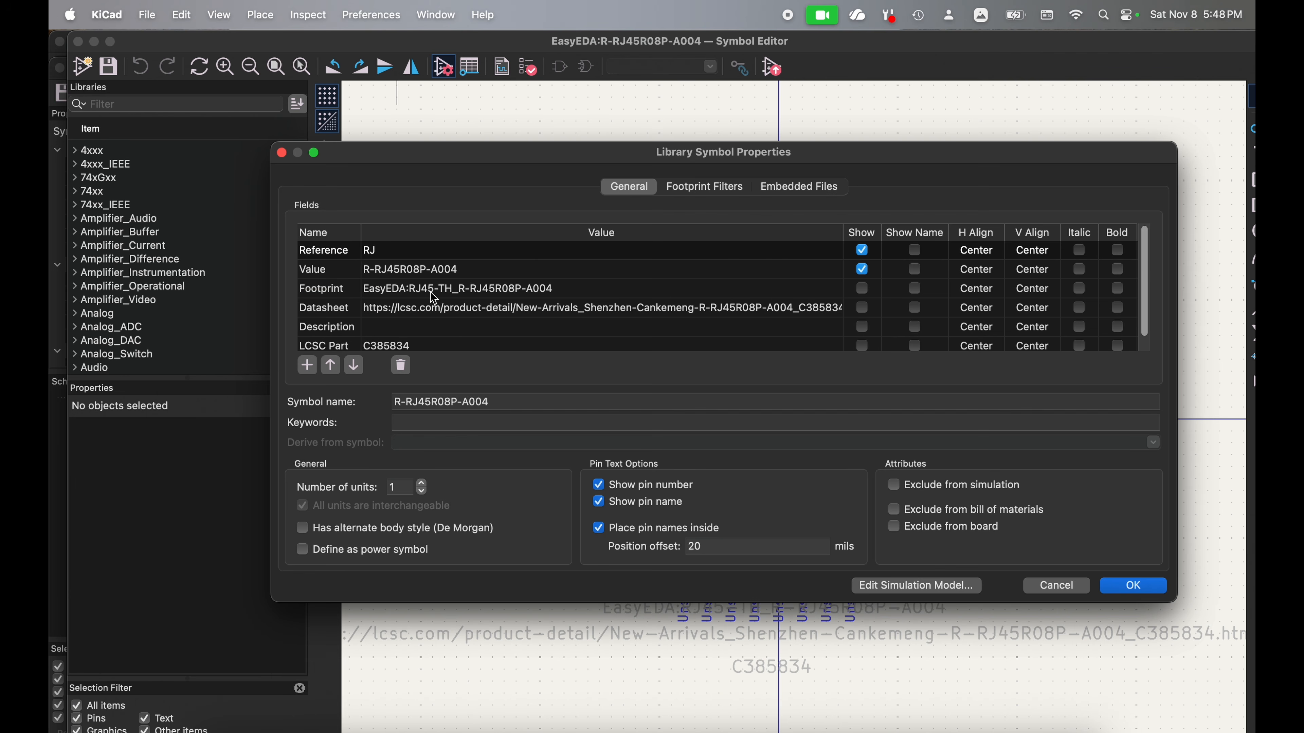
pyautogui.scroll(-1, 430, 292)
pyautogui.click(311, 371)
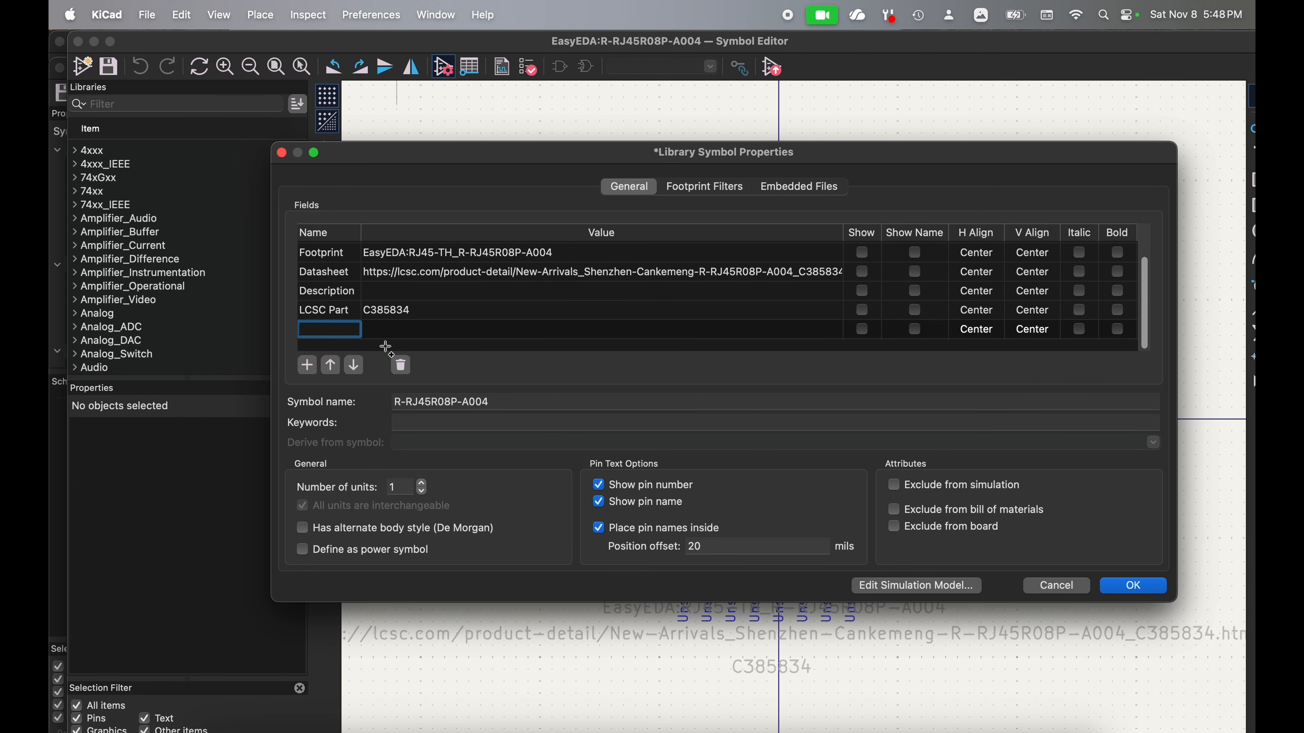
pyautogui.write('Pos')
pyautogui.write('ition O')
pyautogui.write('ffset')
pyautogui.click(455, 327)
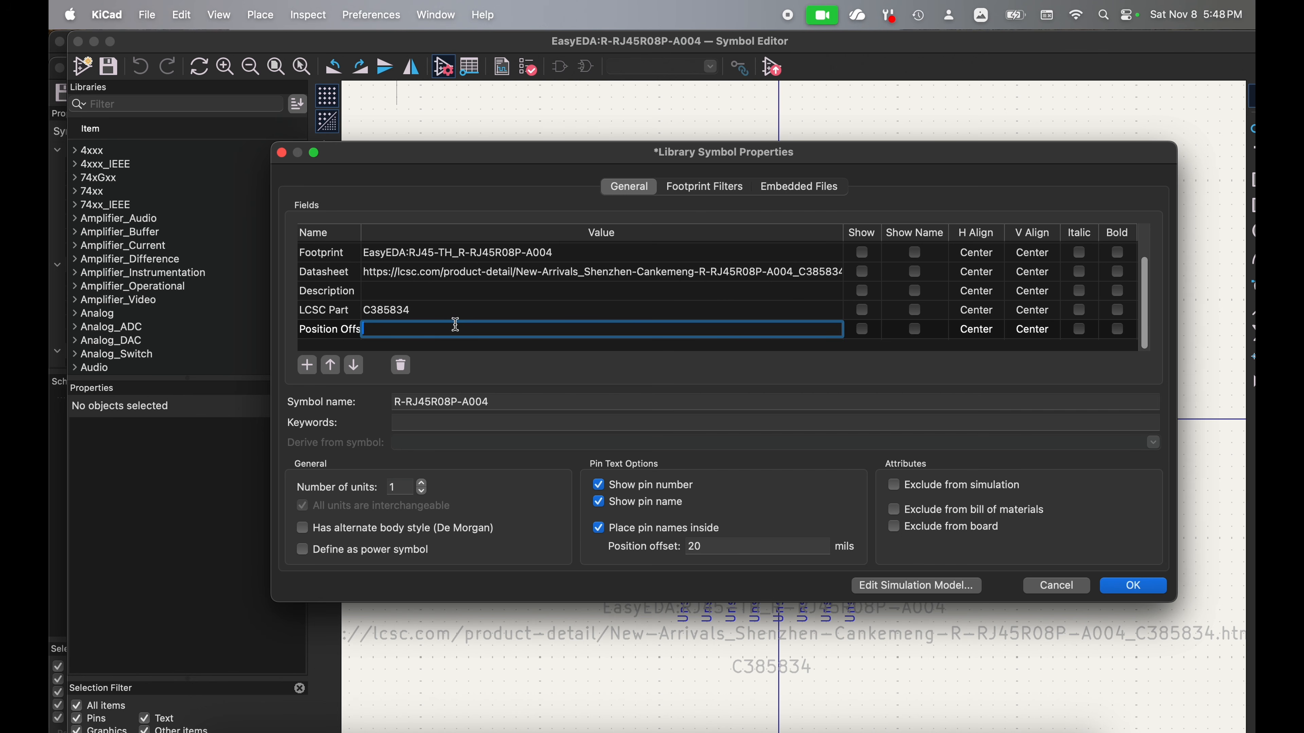
pyautogui.write('0,1.7145')
pyautogui.click(1140, 590)
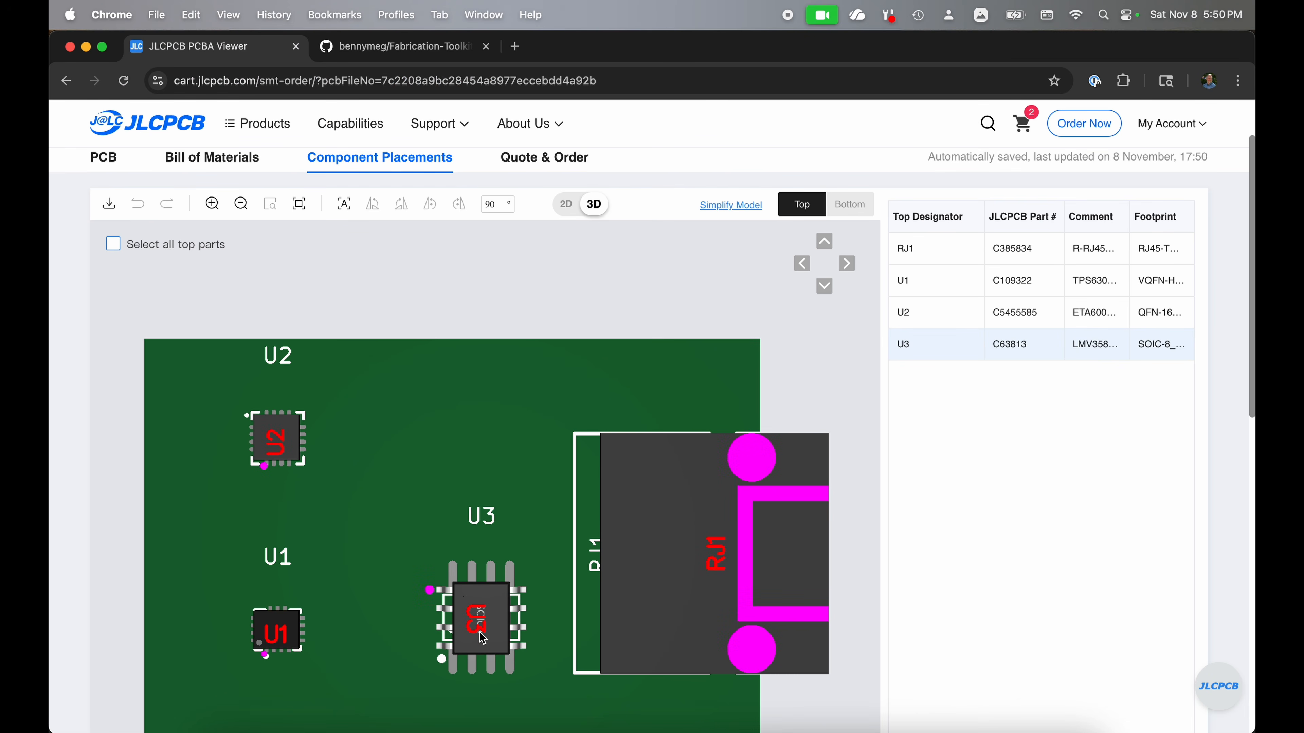
# Step: Rotate U3 by 90° and U2 by 270° counterclockwise in the component placements, and compare U3, U2 and U1 with their pads
pyautogui.click(481, 635)
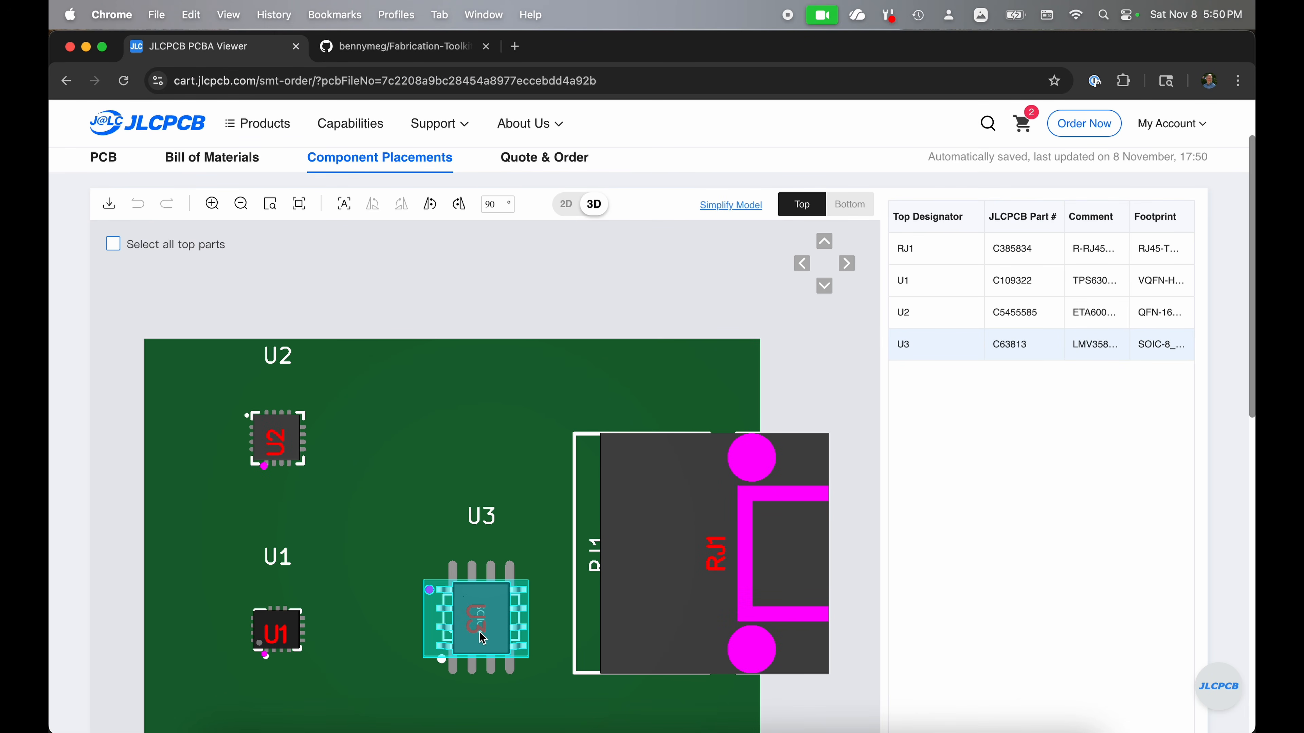
pyautogui.press('r')
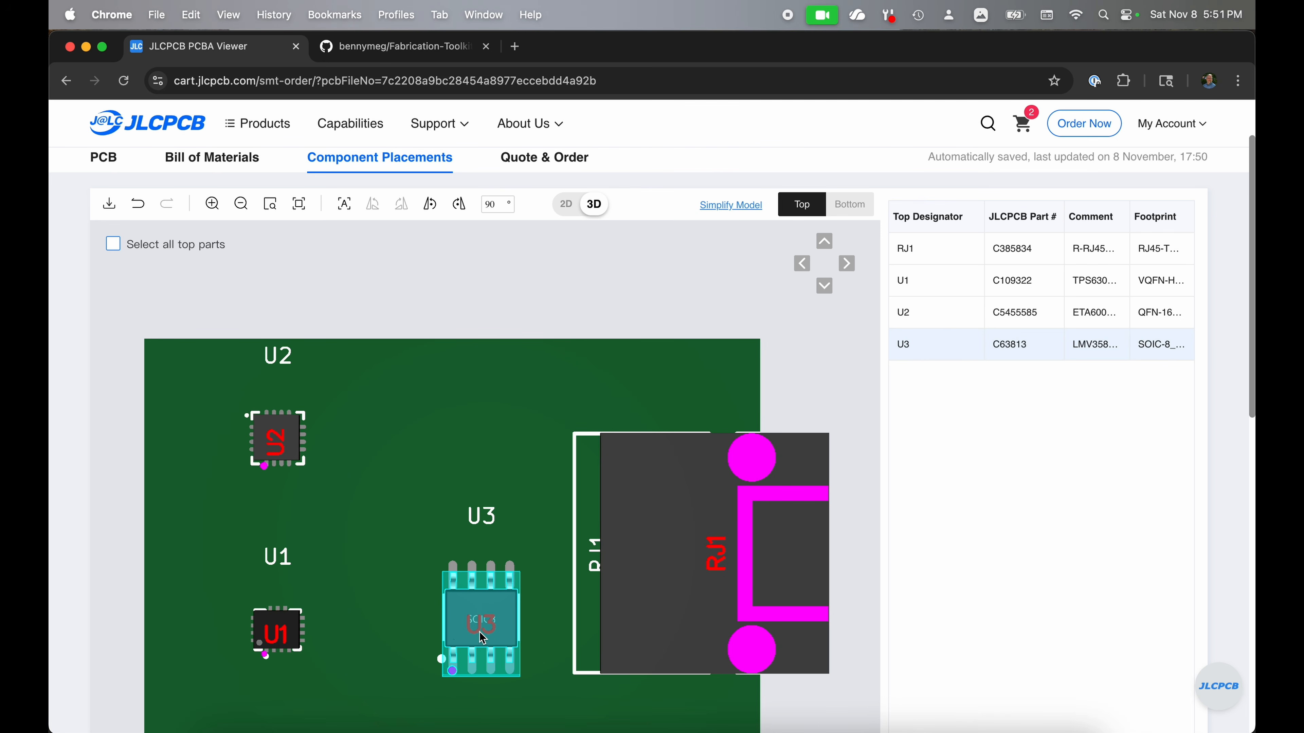
pyautogui.click(294, 448)
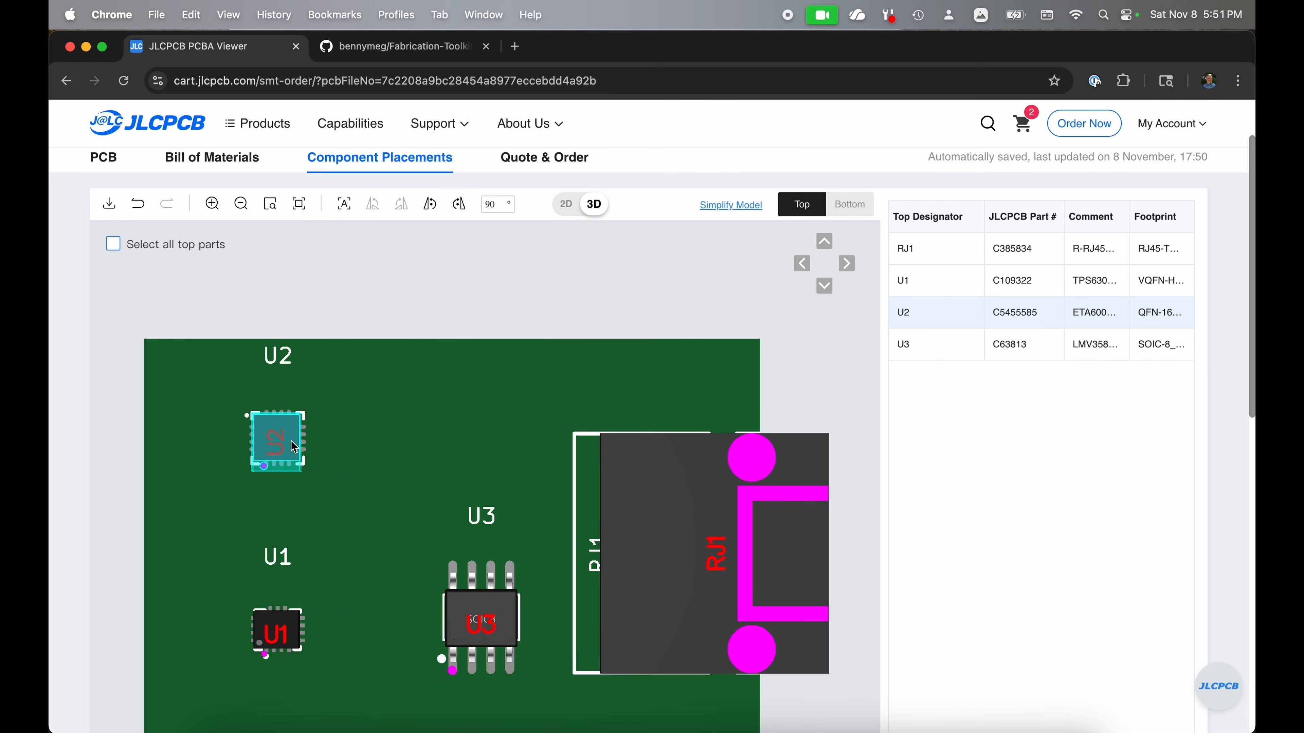
pyautogui.press('space')
pyautogui.press('space')
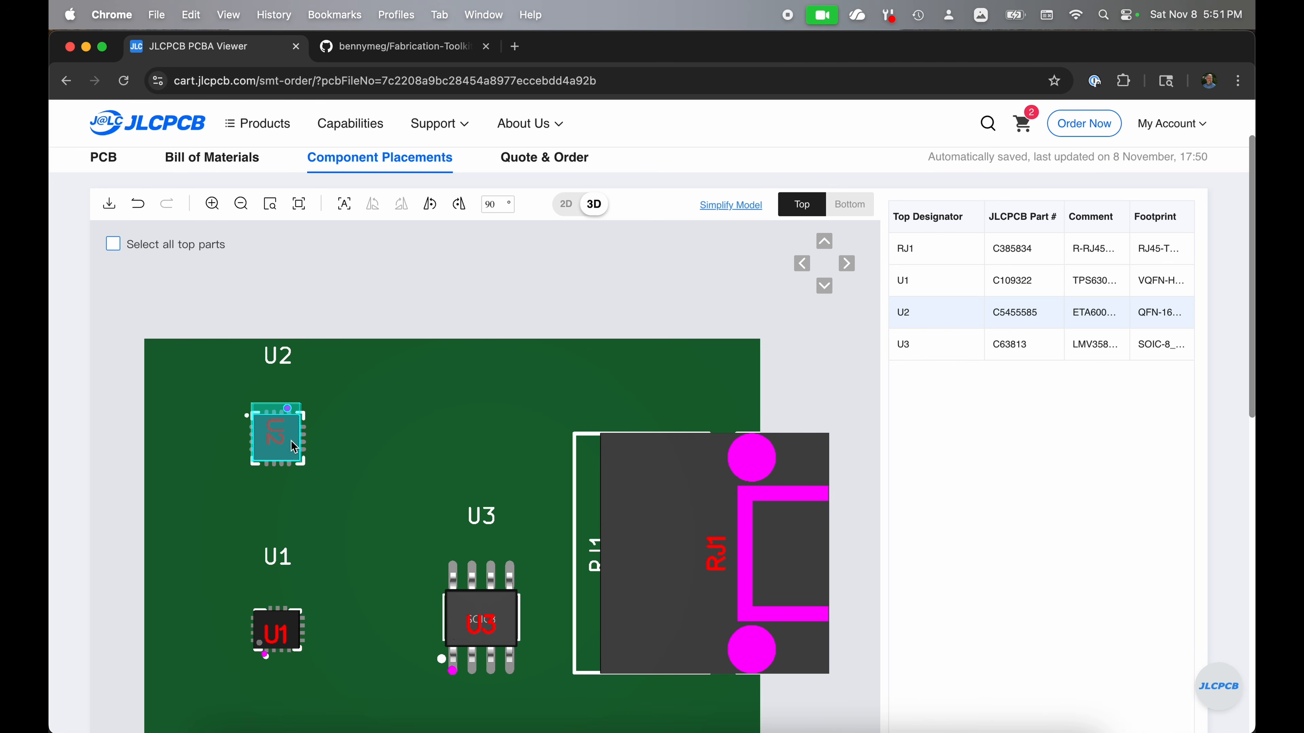
pyautogui.press('space')
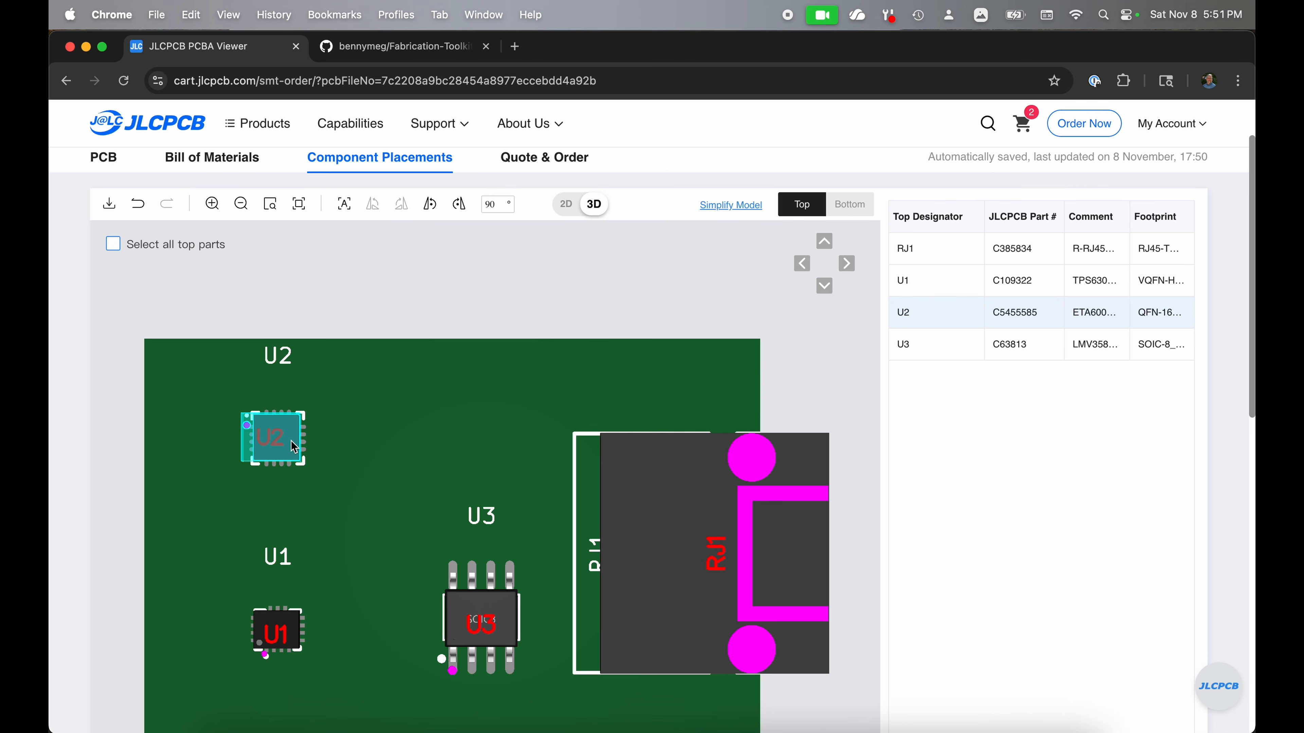
pyautogui.click(494, 637)
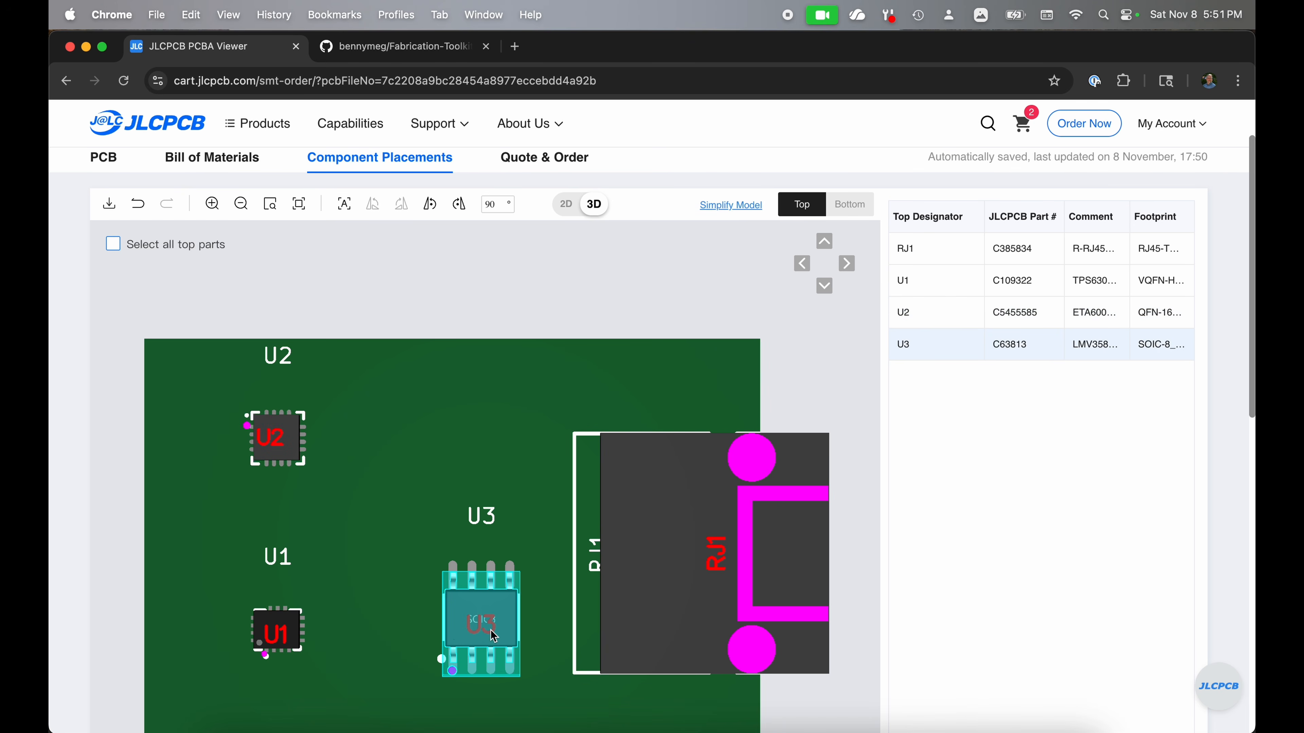
pyautogui.click(278, 459)
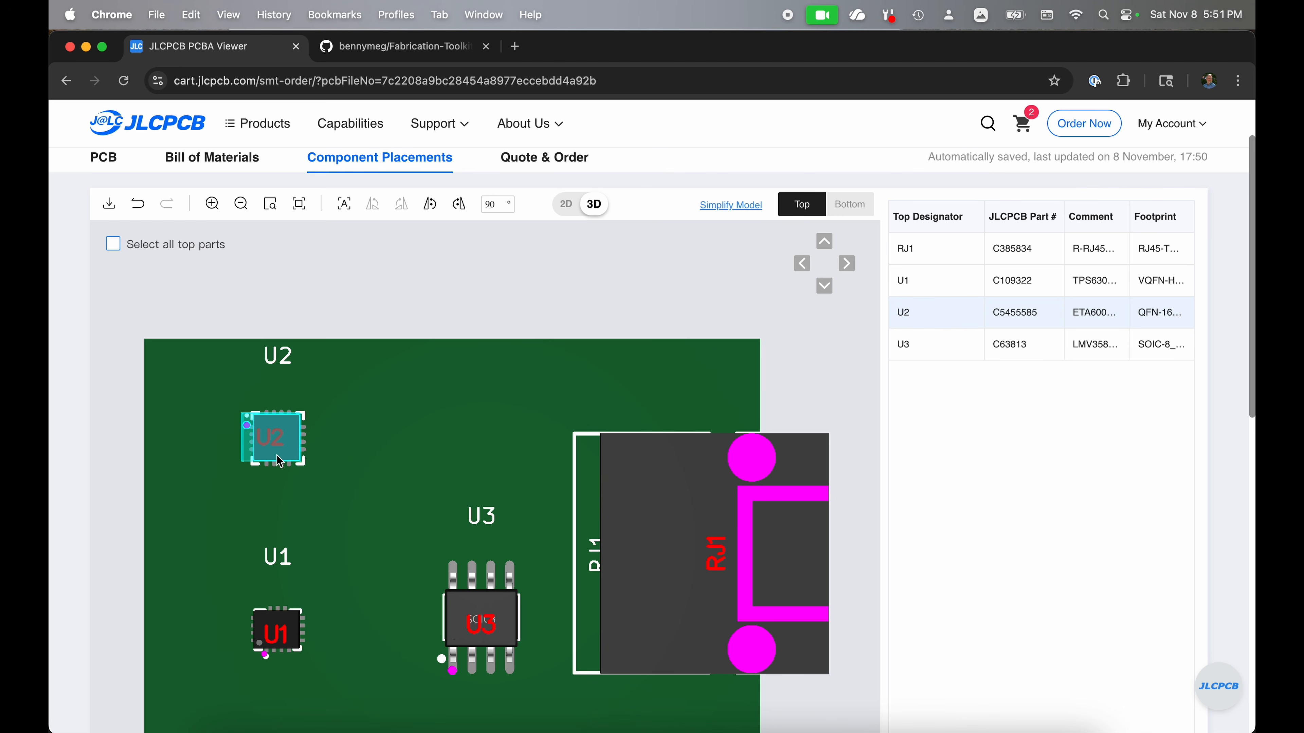
pyautogui.click(287, 632)
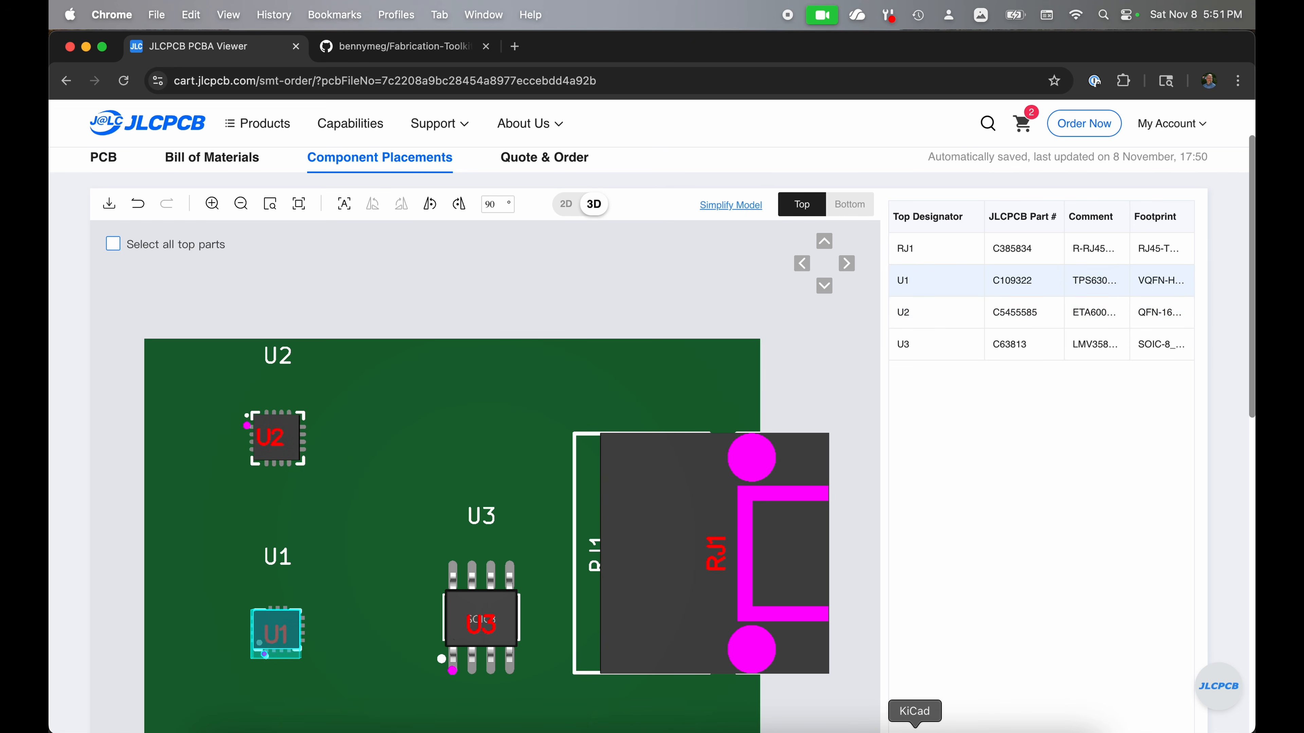
# Step: Switch back to KiCad's Schematic Editor and open the LMV358IDR library symbol of U3 for editing
pyautogui.click(915, 731)
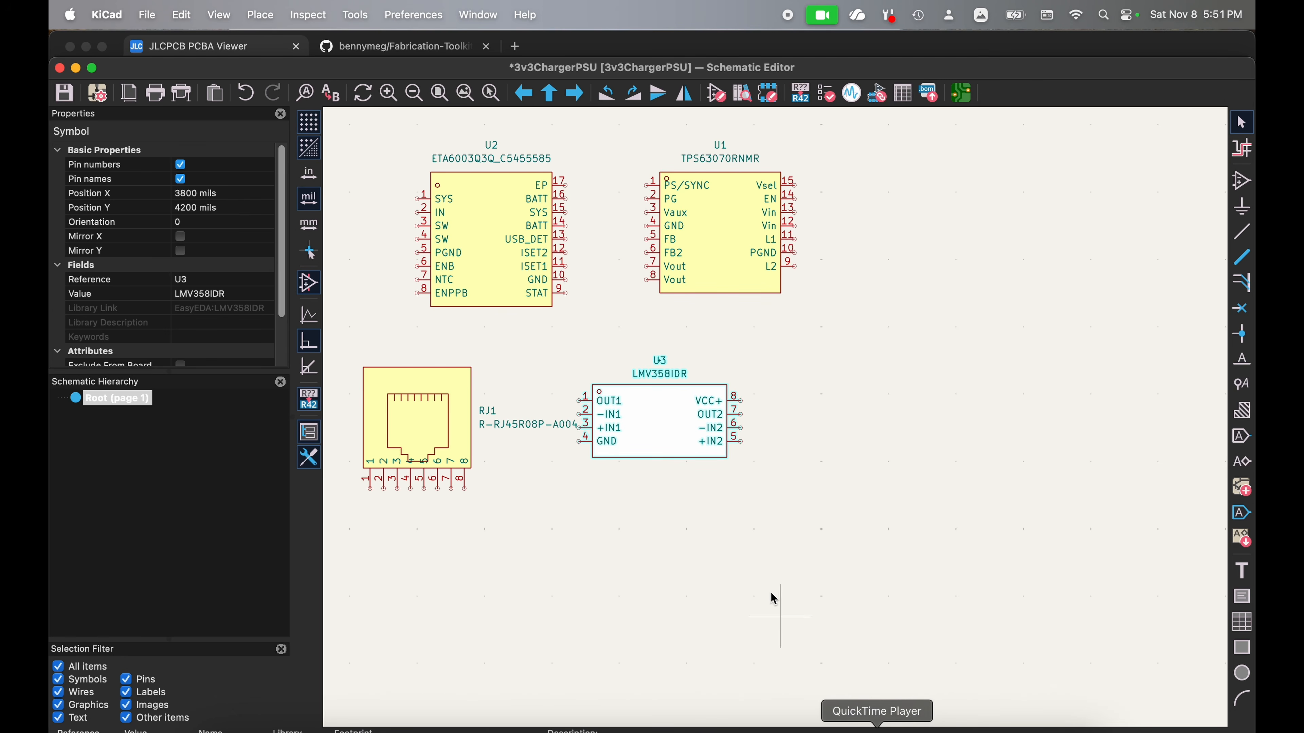
pyautogui.doubleClick(661, 423)
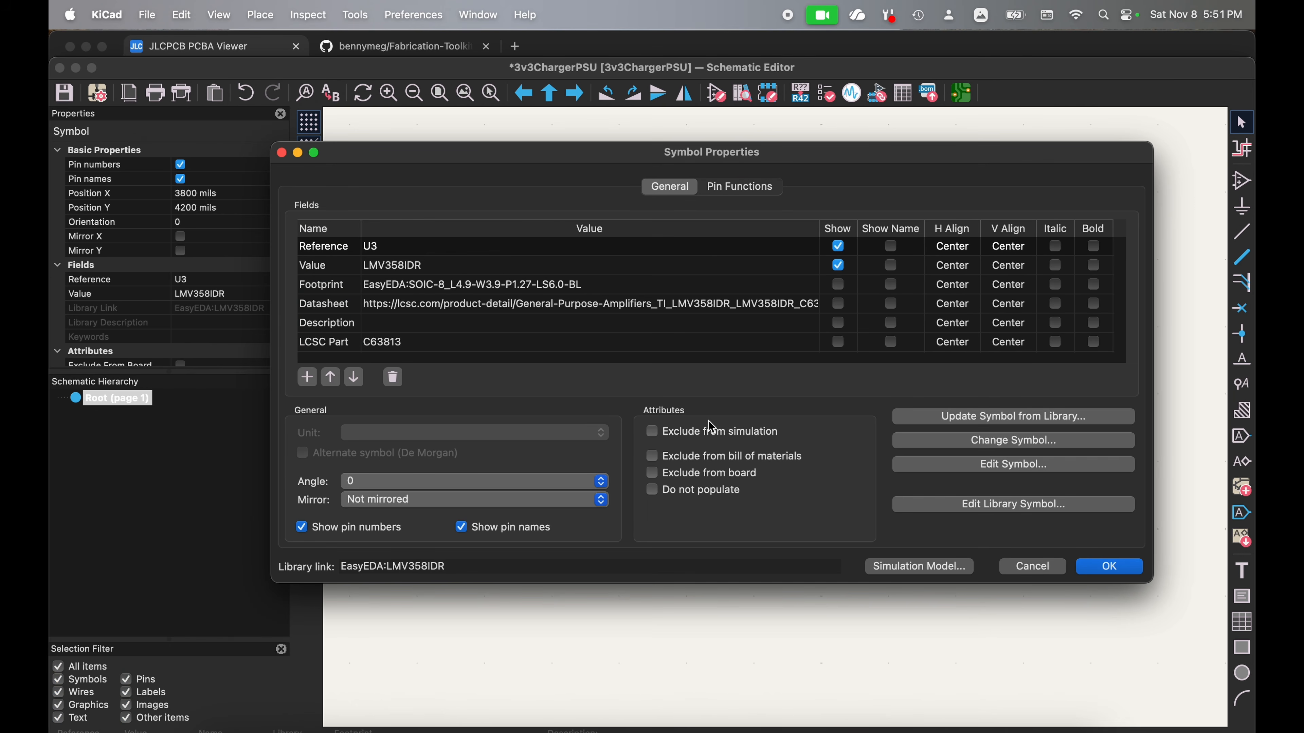
pyautogui.click(996, 503)
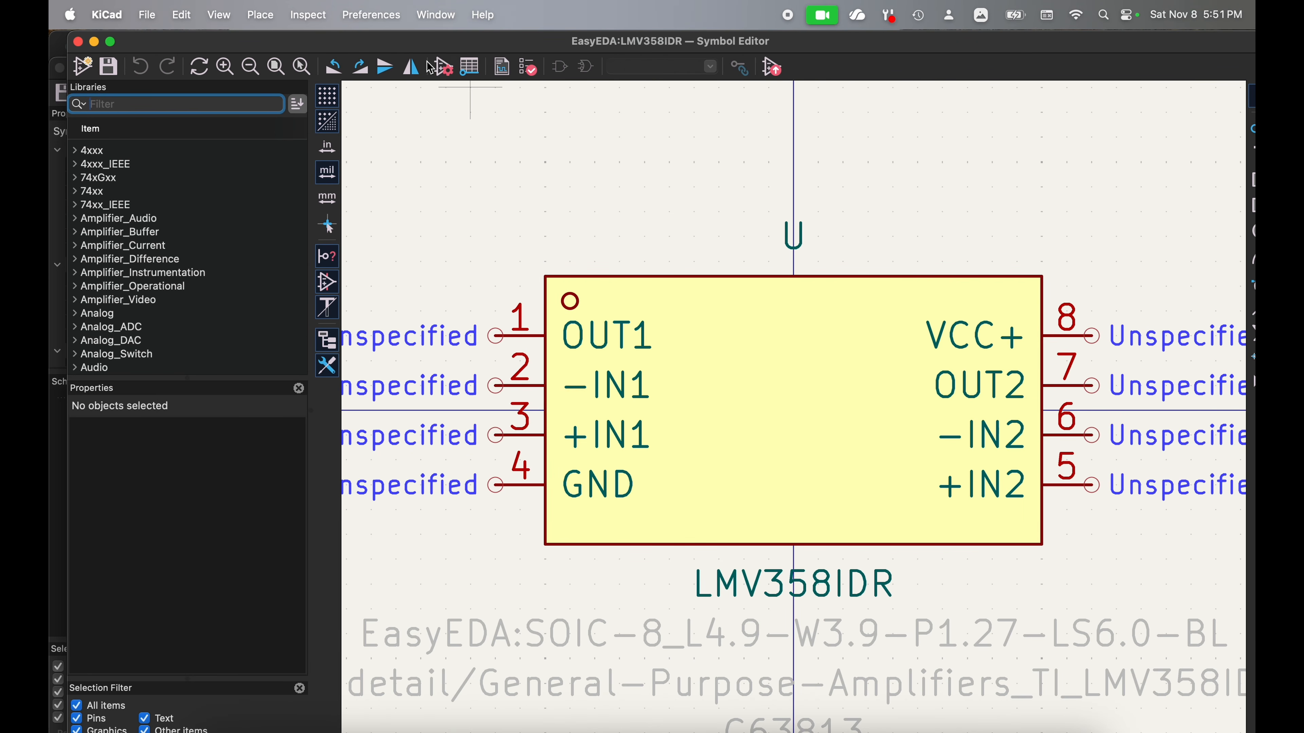
# Step: Add a "Rotation Offset" field with value 90 to the LMV358IDR library symbol, save it and close the Symbol Editor
pyautogui.click(439, 67)
pyautogui.scroll(-1, 416, 324)
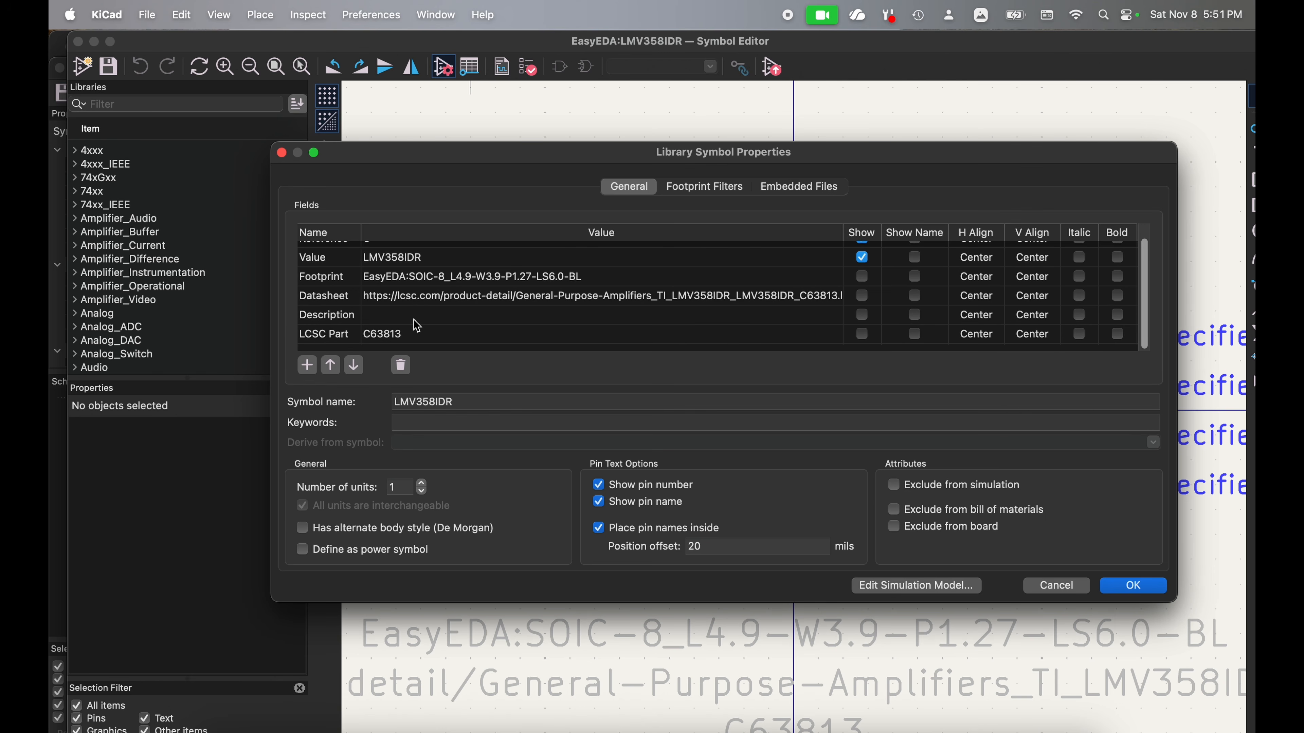
pyautogui.click(307, 365)
pyautogui.write('R')
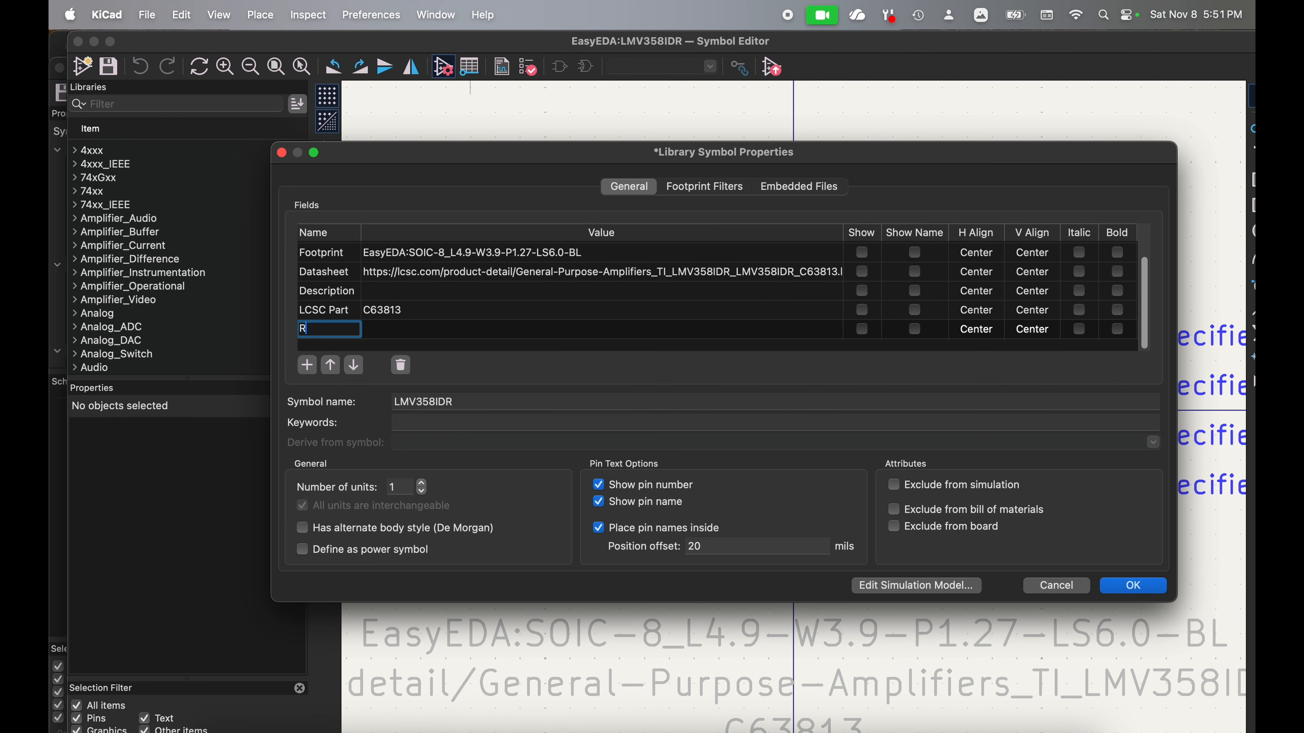
pyautogui.write('otation Offset')
pyautogui.click(393, 329)
pyautogui.write('90')
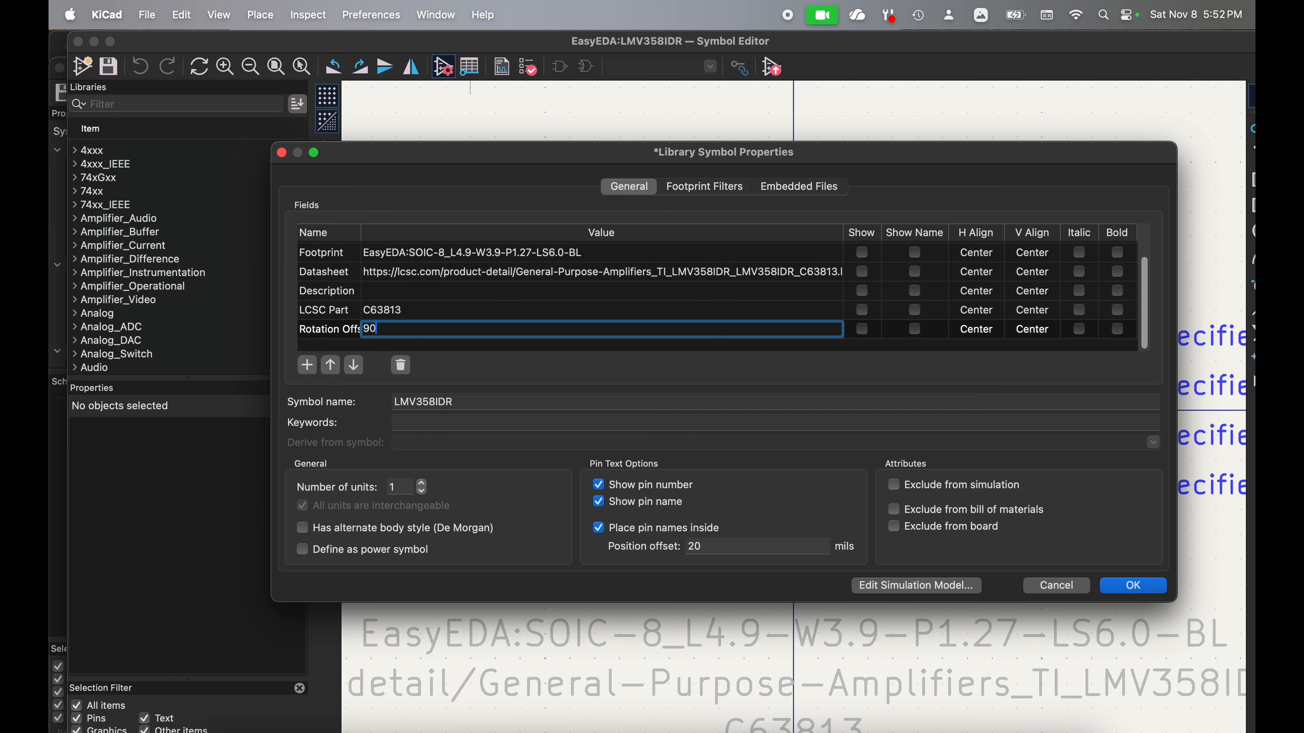
pyautogui.click(1133, 586)
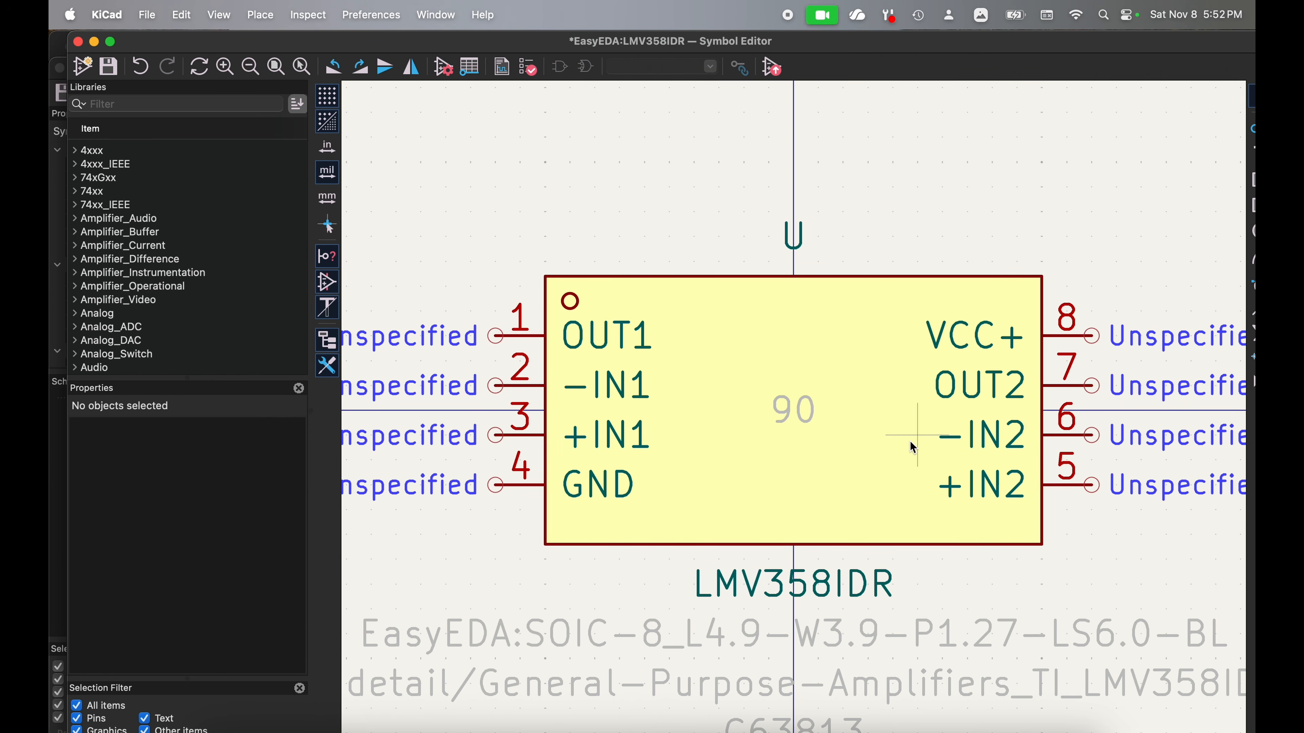
pyautogui.click(108, 66)
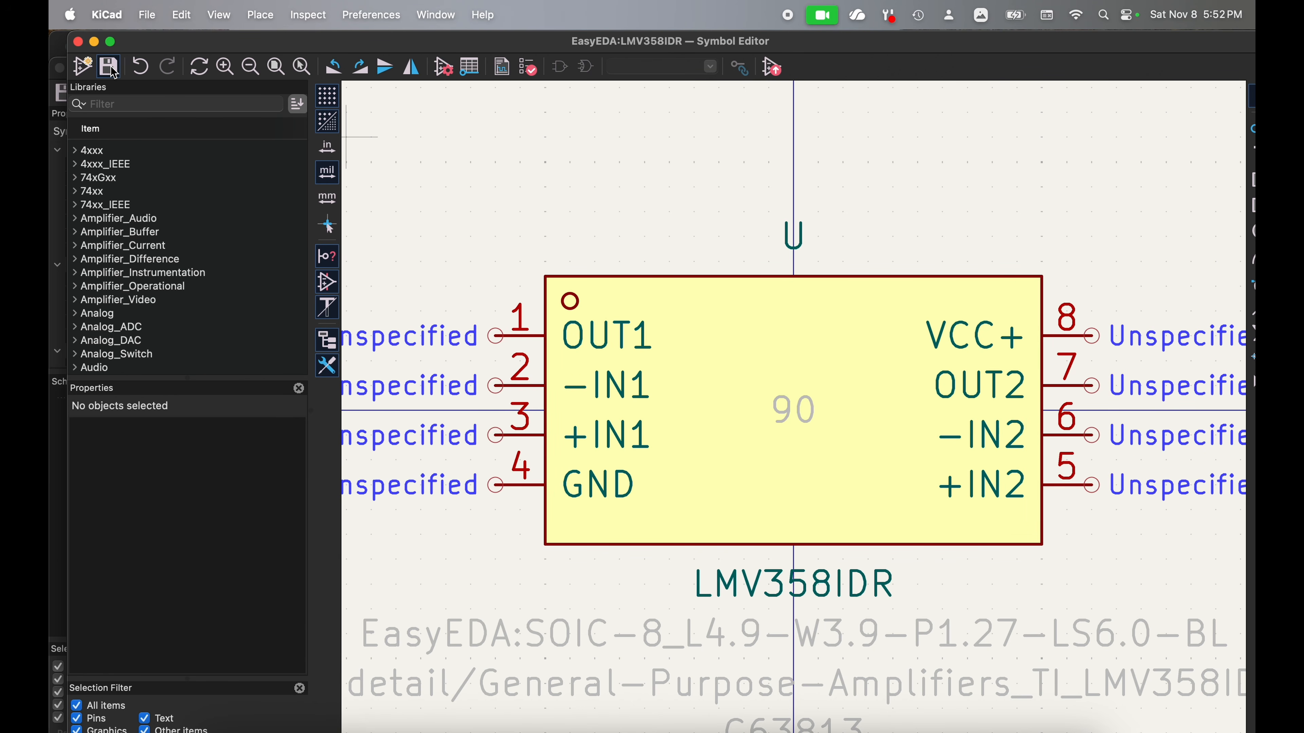
pyautogui.click(79, 42)
# Step: Open U2's ETA6003Q3Q_C5455585 library symbol, add a "Rotation Offset" field with value -90, save it and close the Symbol Editor
pyautogui.doubleClick(533, 303)
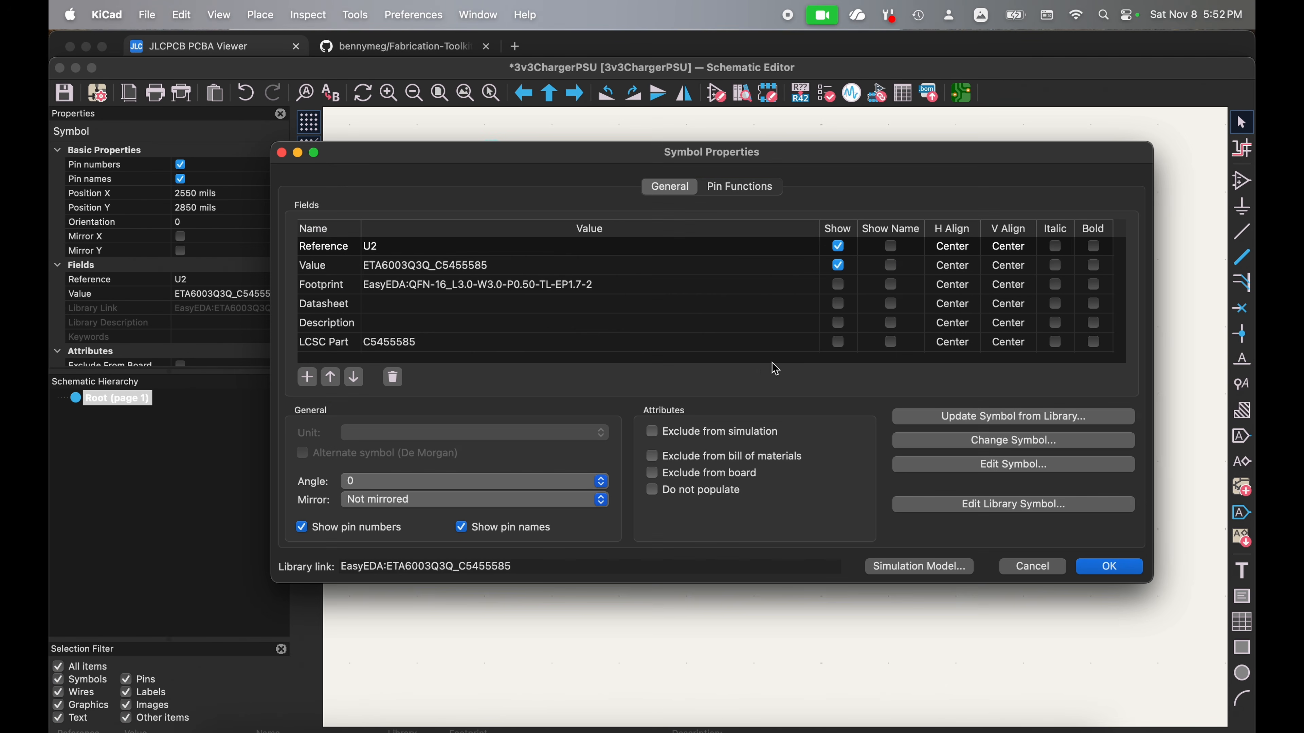
pyautogui.click(1055, 510)
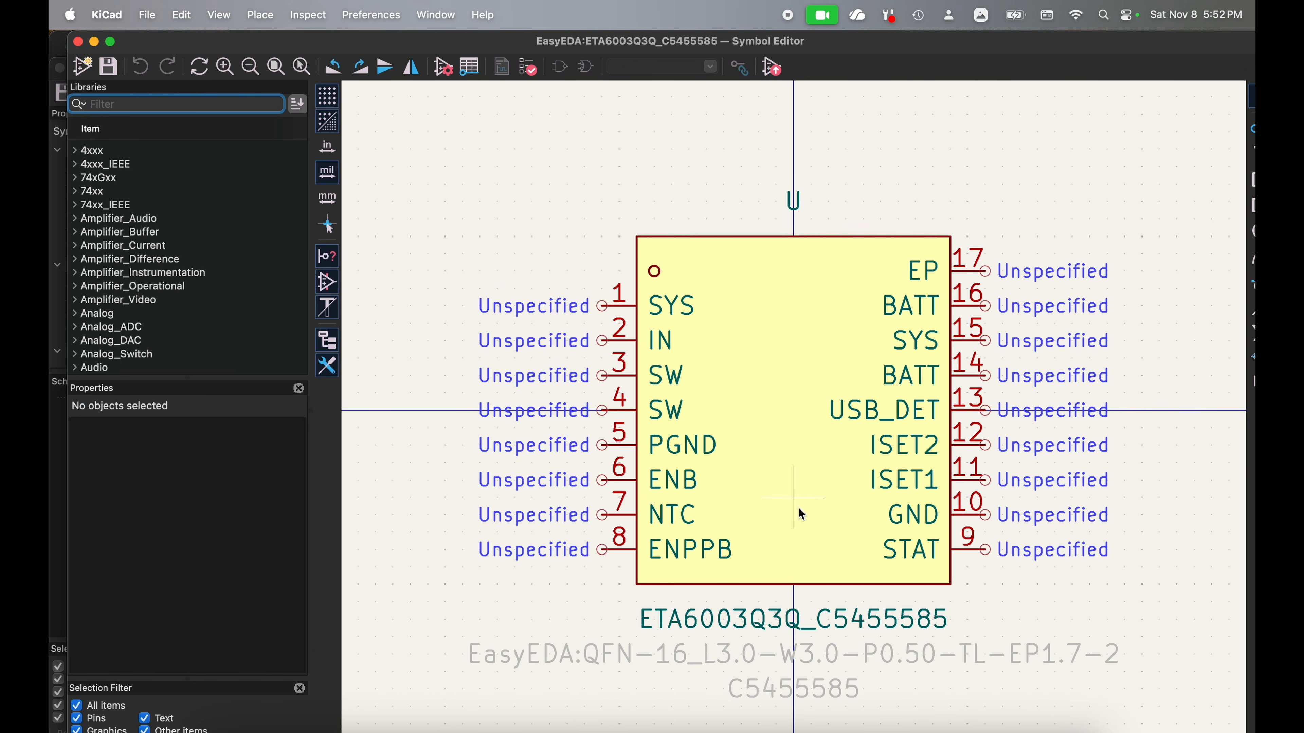
pyautogui.click(443, 67)
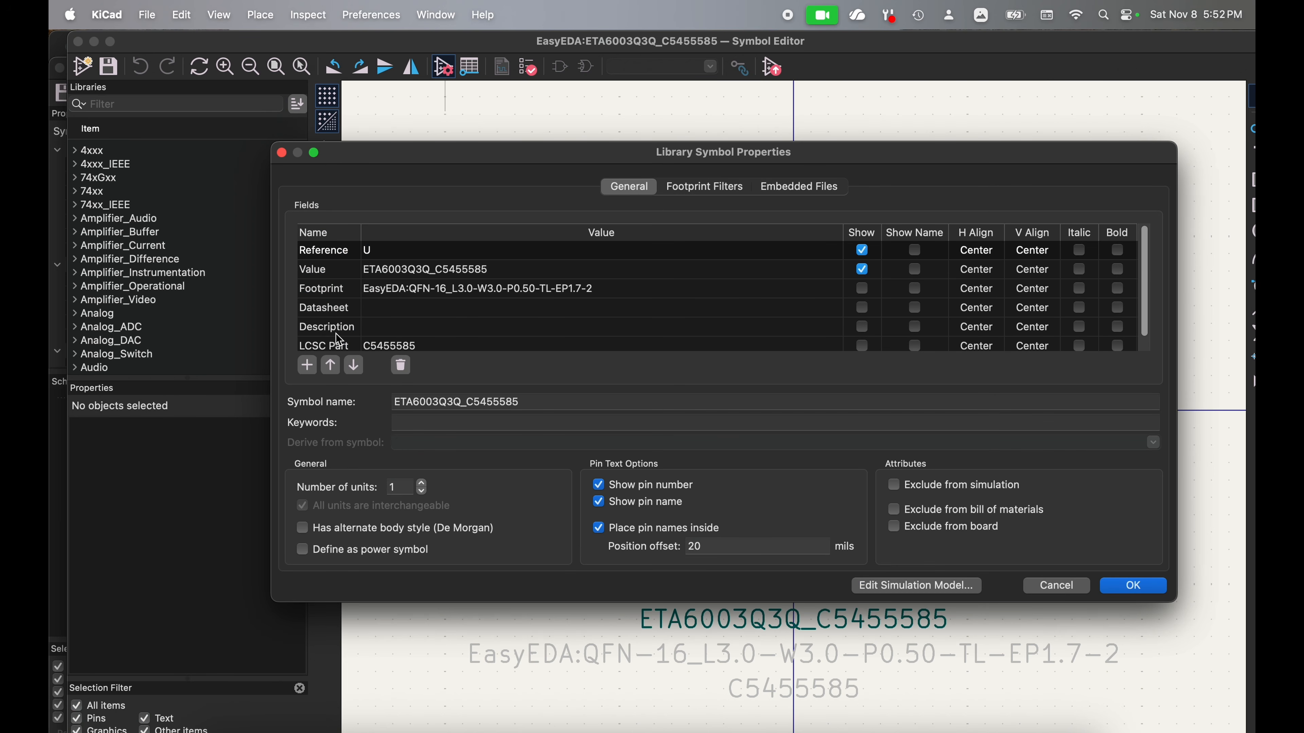
pyautogui.scroll(-1, 369, 325)
pyautogui.click(307, 366)
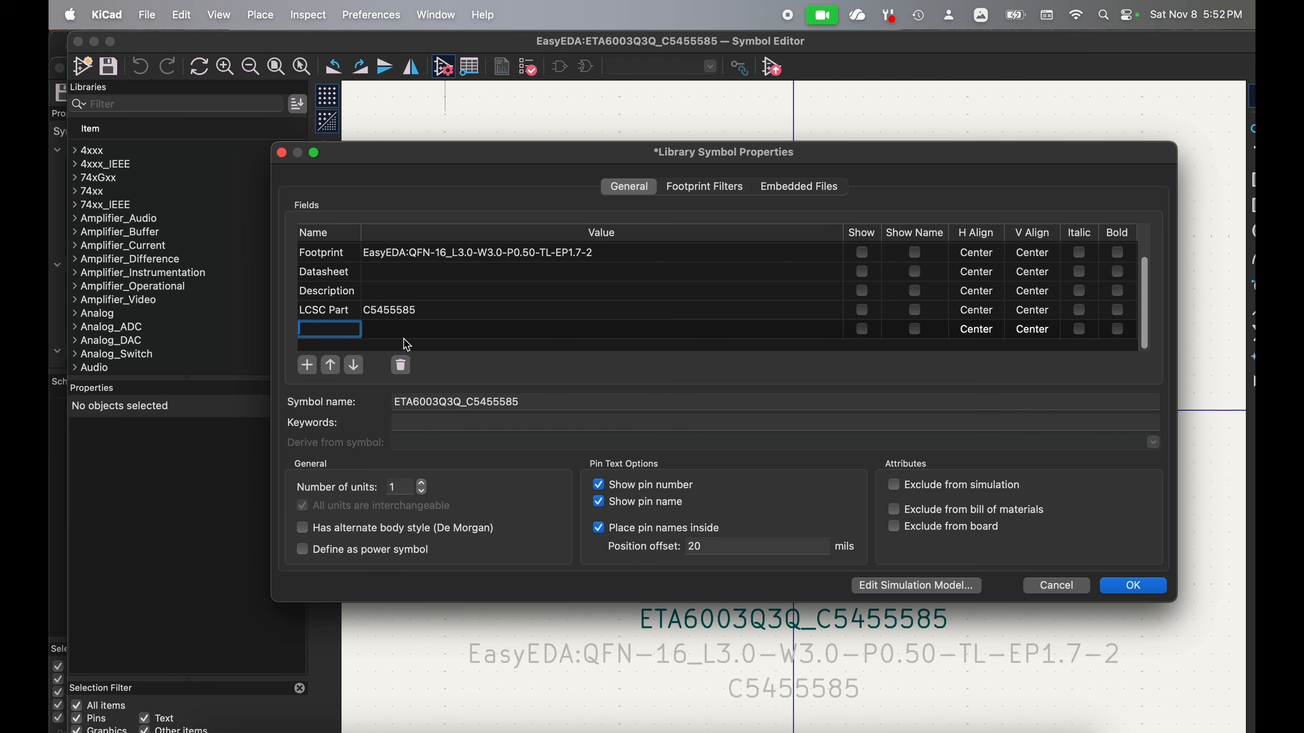
pyautogui.write('Rot')
pyautogui.write('ation Offset')
pyautogui.press('Tab')
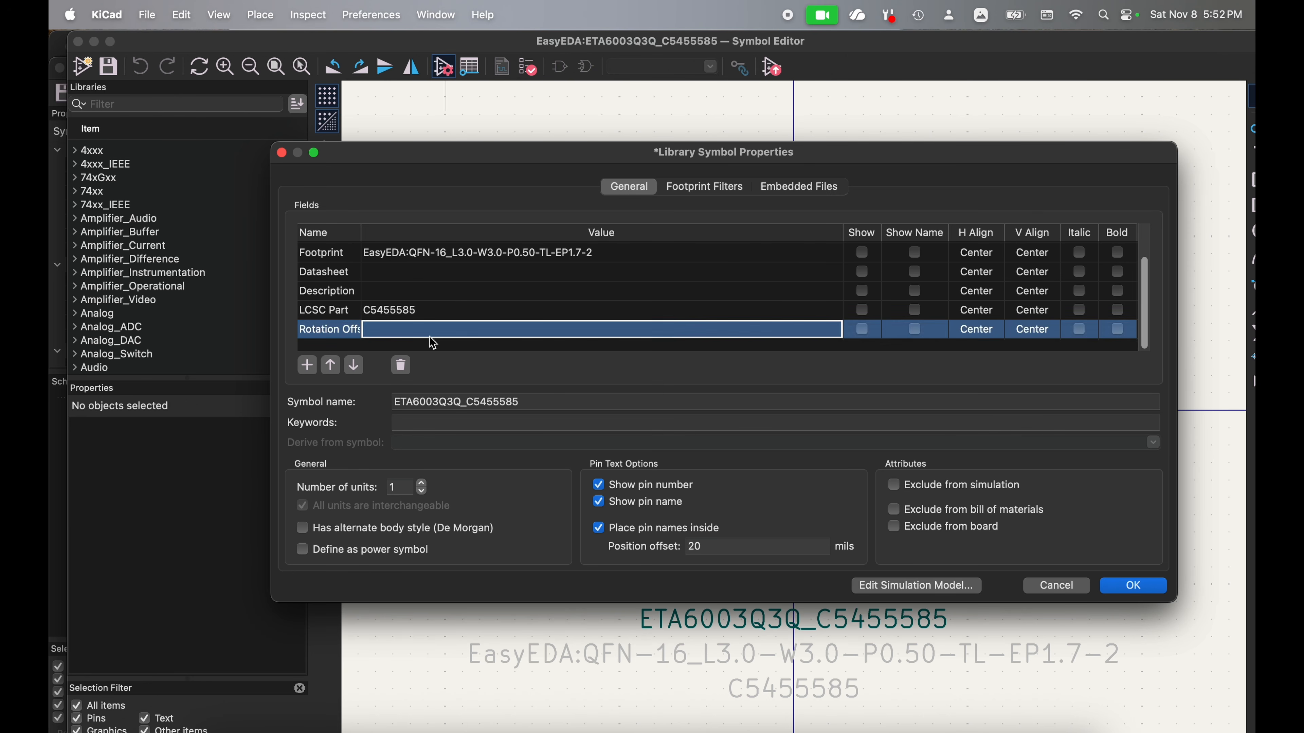
pyautogui.write('-90')
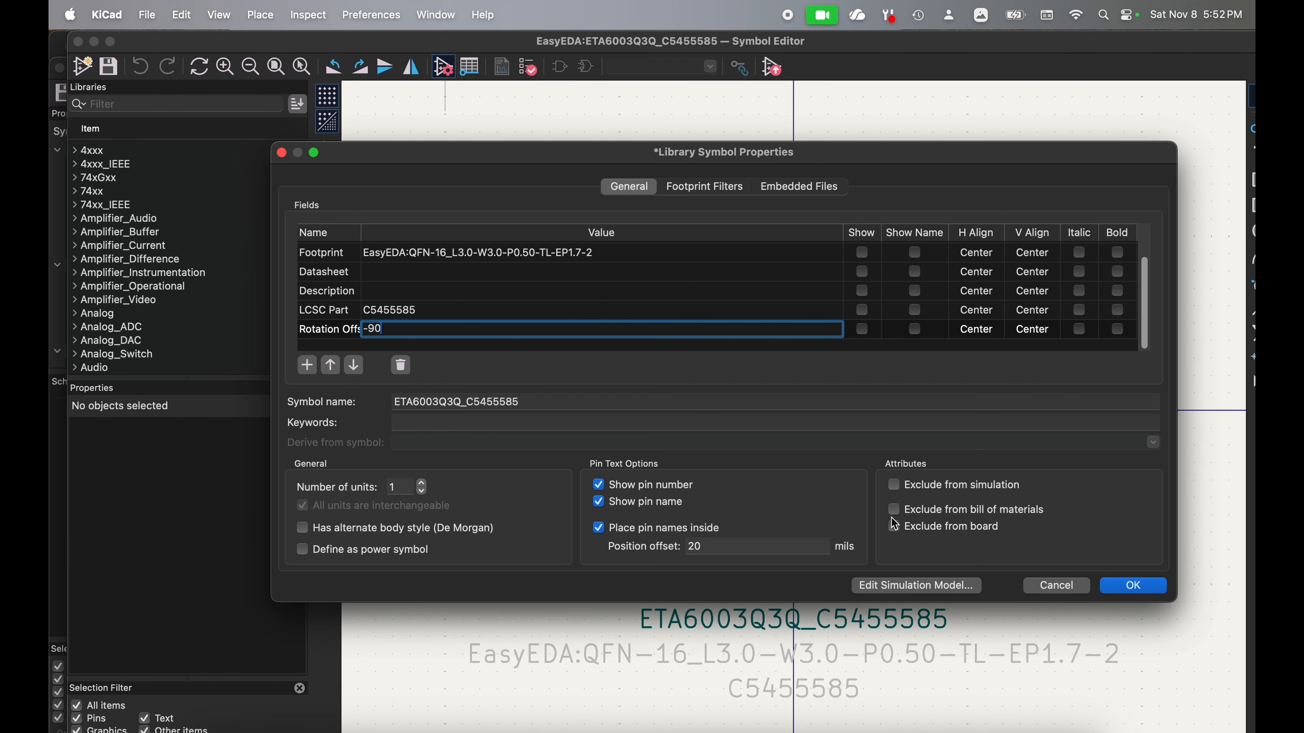
pyautogui.click(1135, 588)
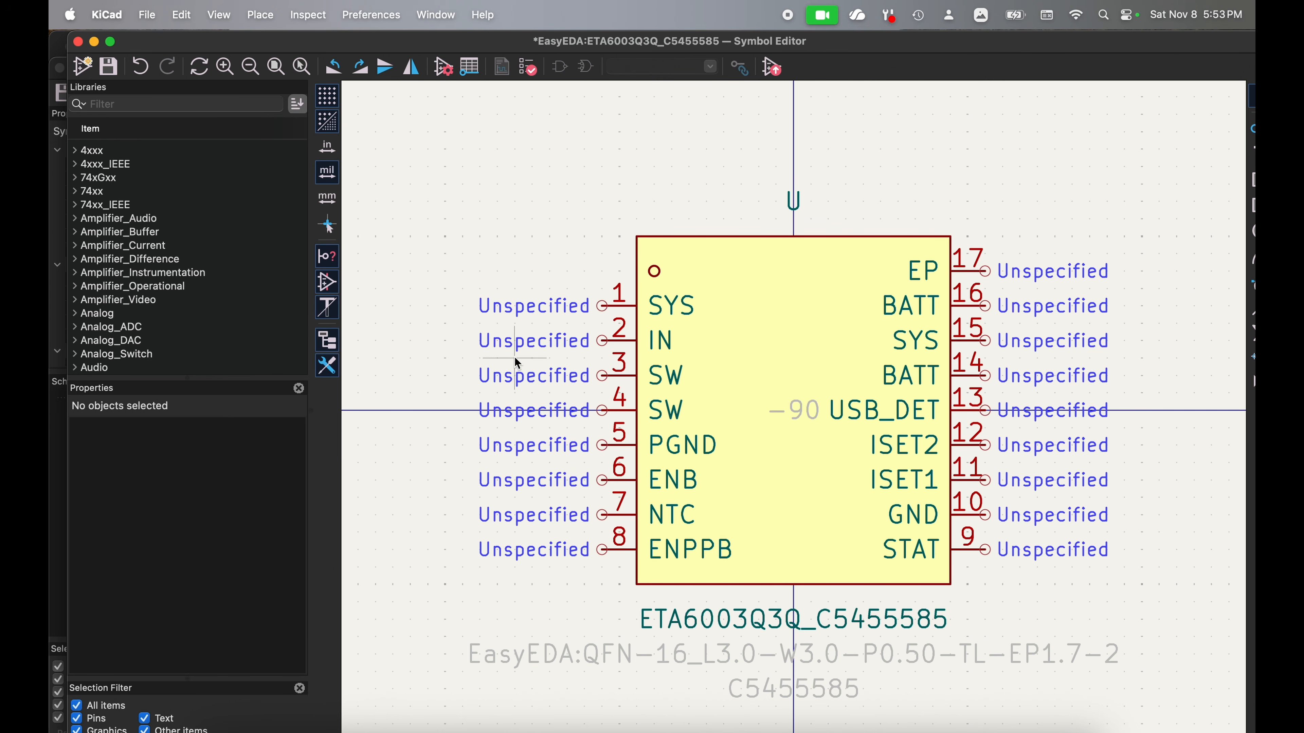
pyautogui.click(116, 73)
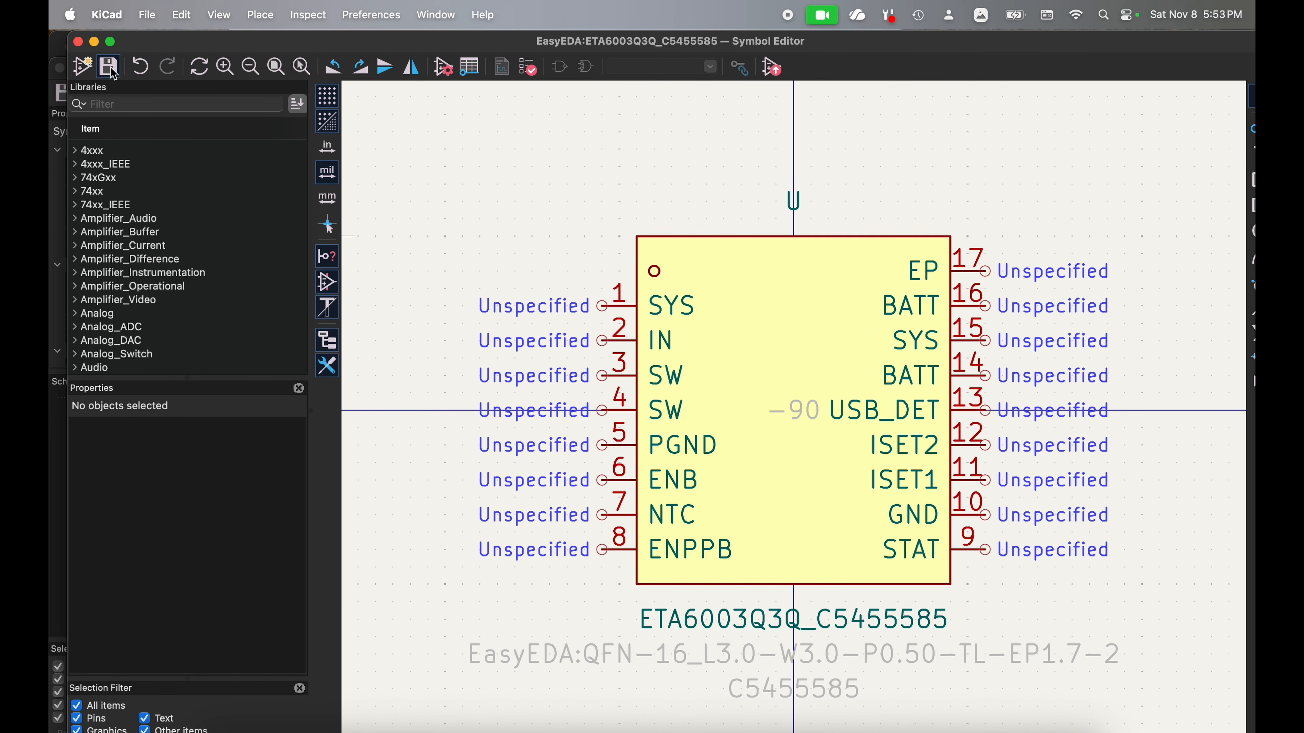
pyautogui.click(79, 42)
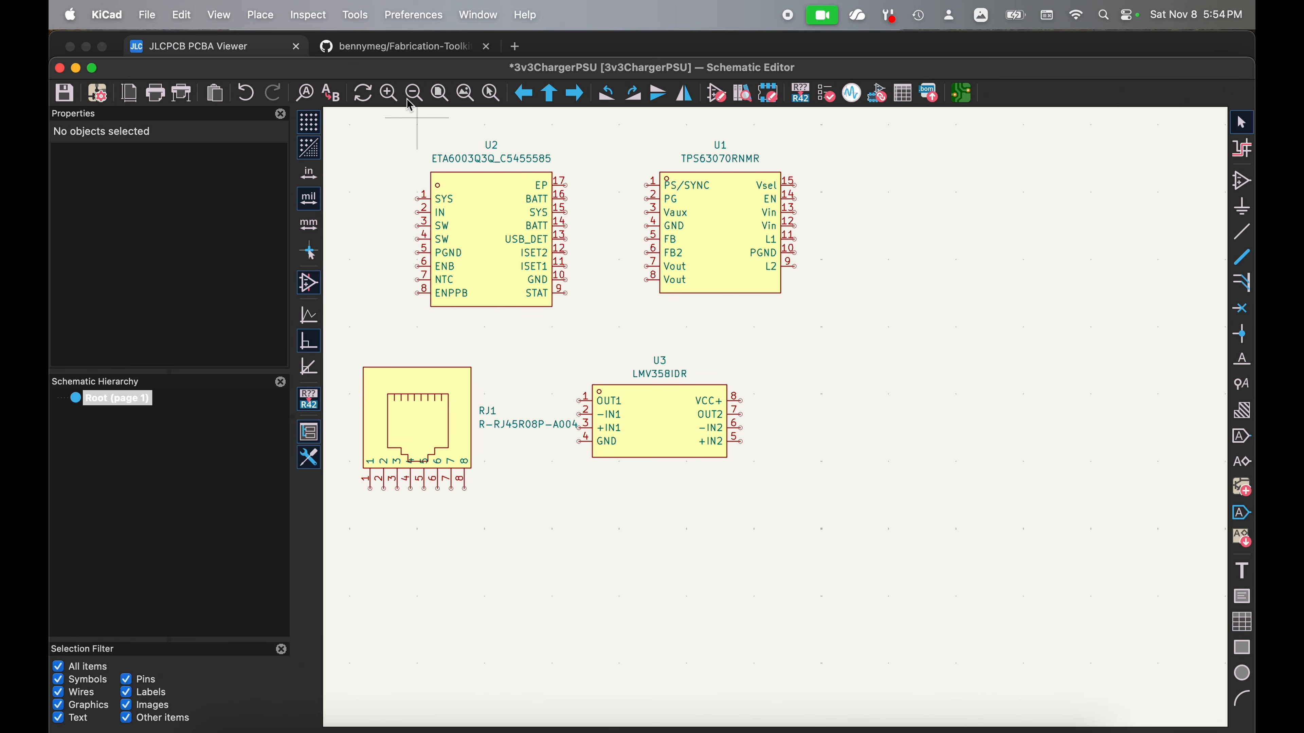
# Step: Update all symbols in the schematic from the library, including the Position Offset and Rotation Offset fields
pyautogui.click(355, 15)
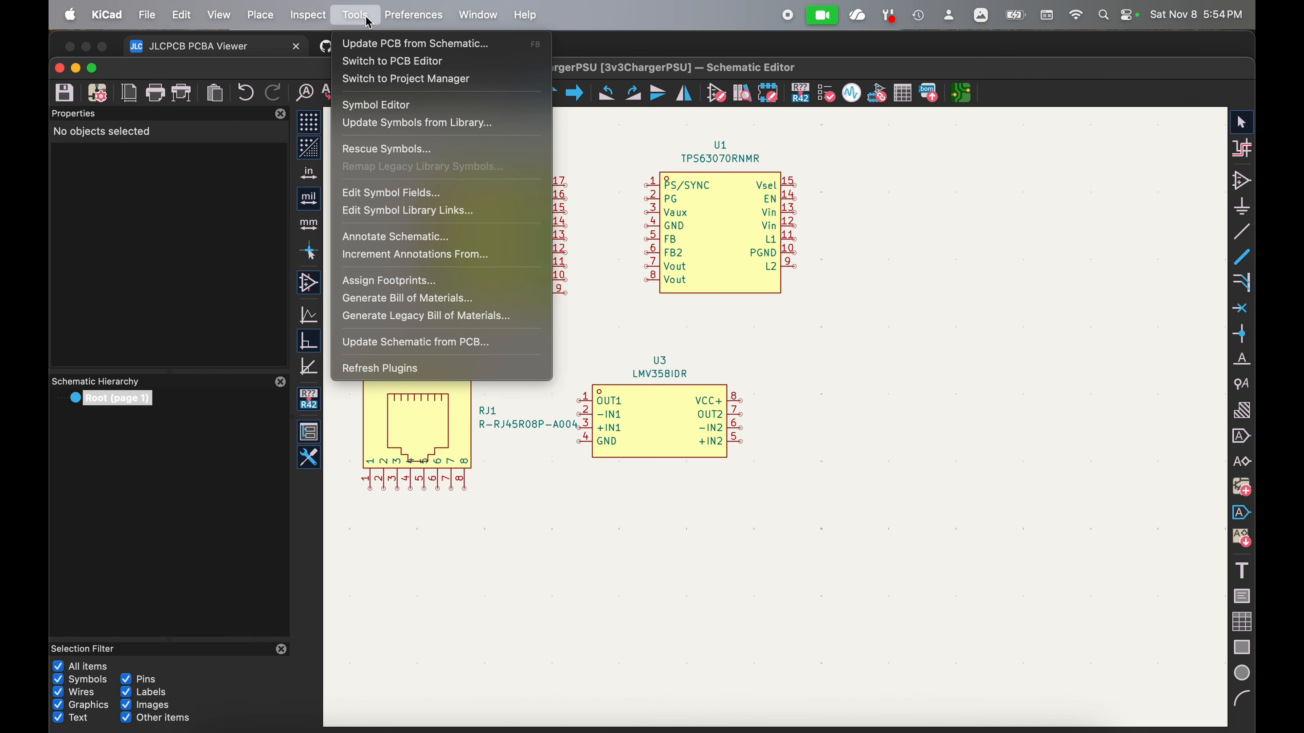
pyautogui.click(378, 125)
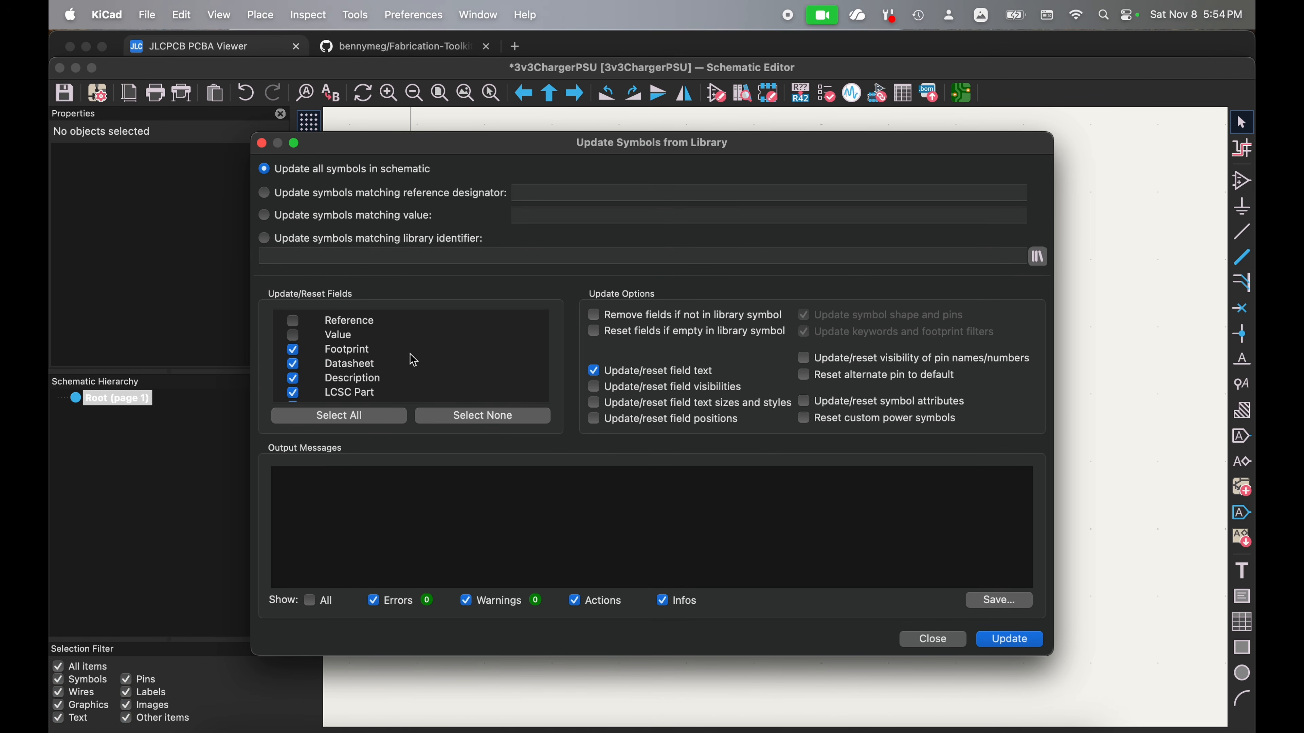
pyautogui.scroll(-2, 414, 361)
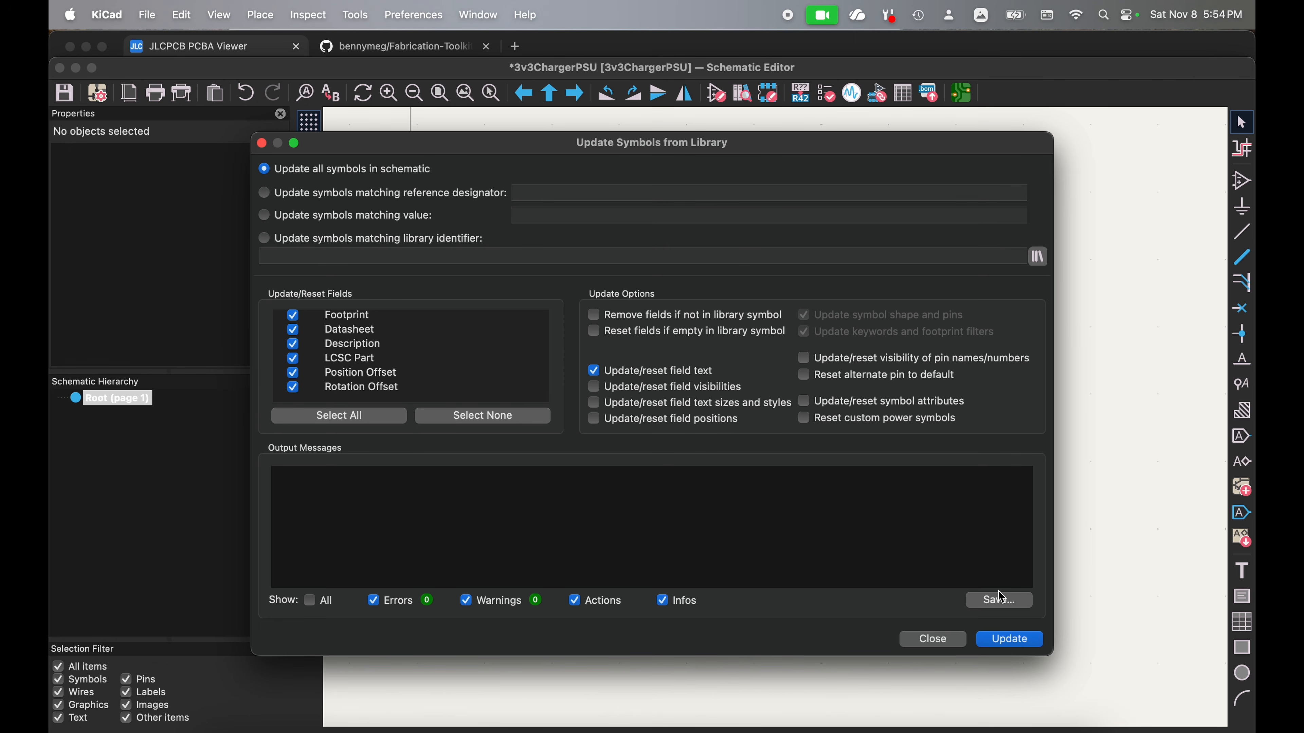
pyautogui.click(1007, 640)
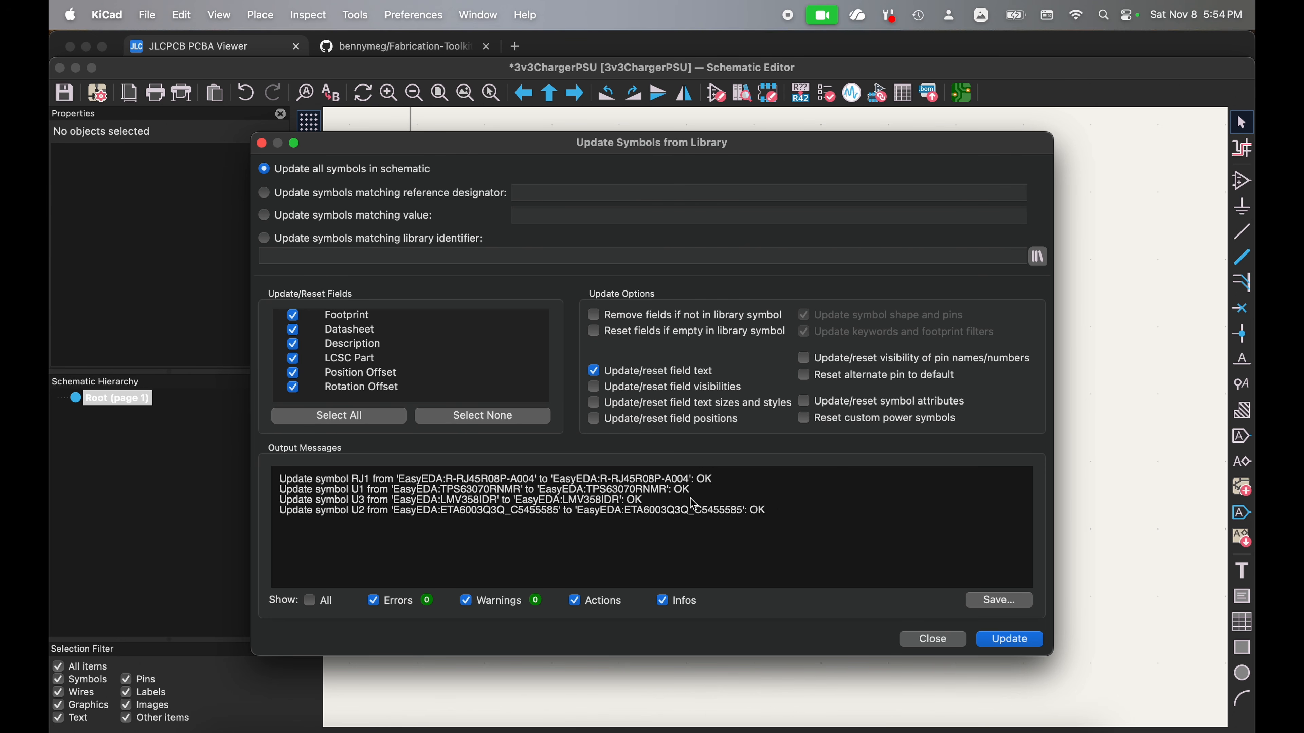
pyautogui.click(928, 640)
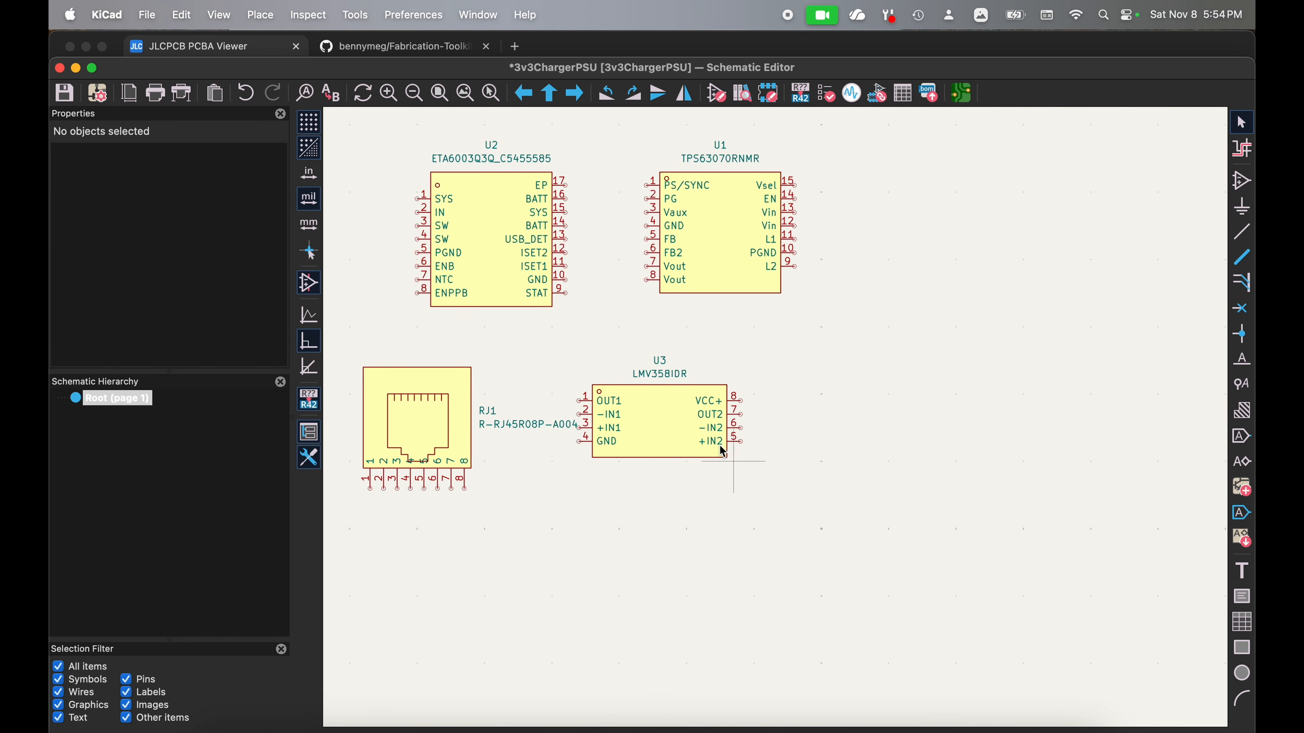
# Step: Check the fields of U3, U2, U1 and RJ1 in their symbol properties, and save the schematic
pyautogui.doubleClick(670, 426)
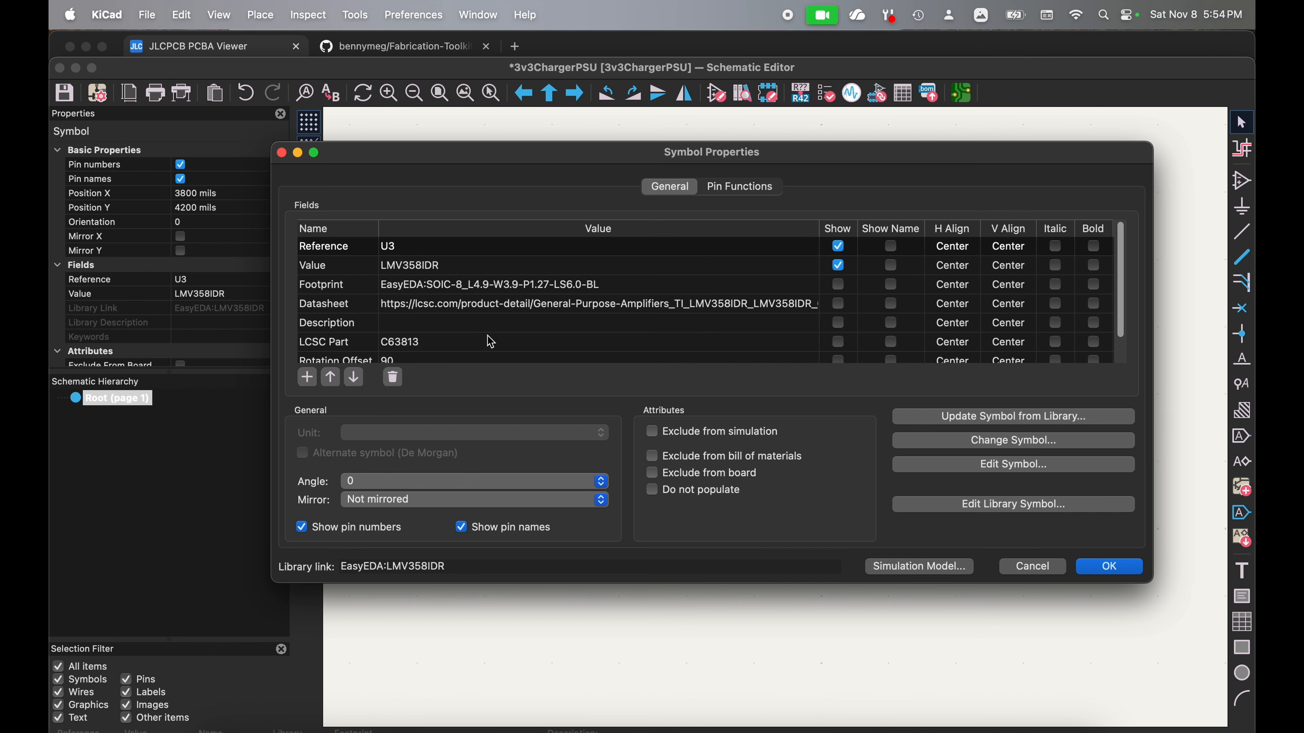
pyautogui.scroll(-1, 490, 342)
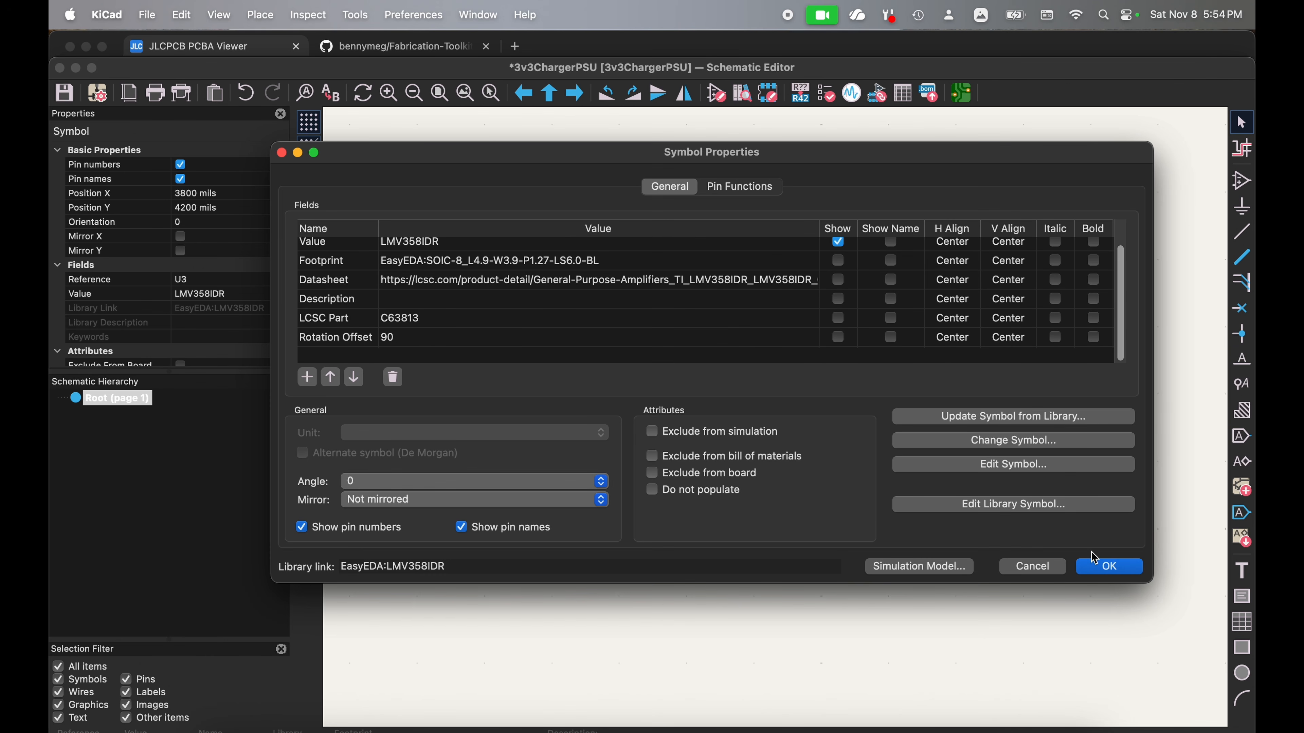
pyautogui.click(1110, 570)
pyautogui.doubleClick(500, 254)
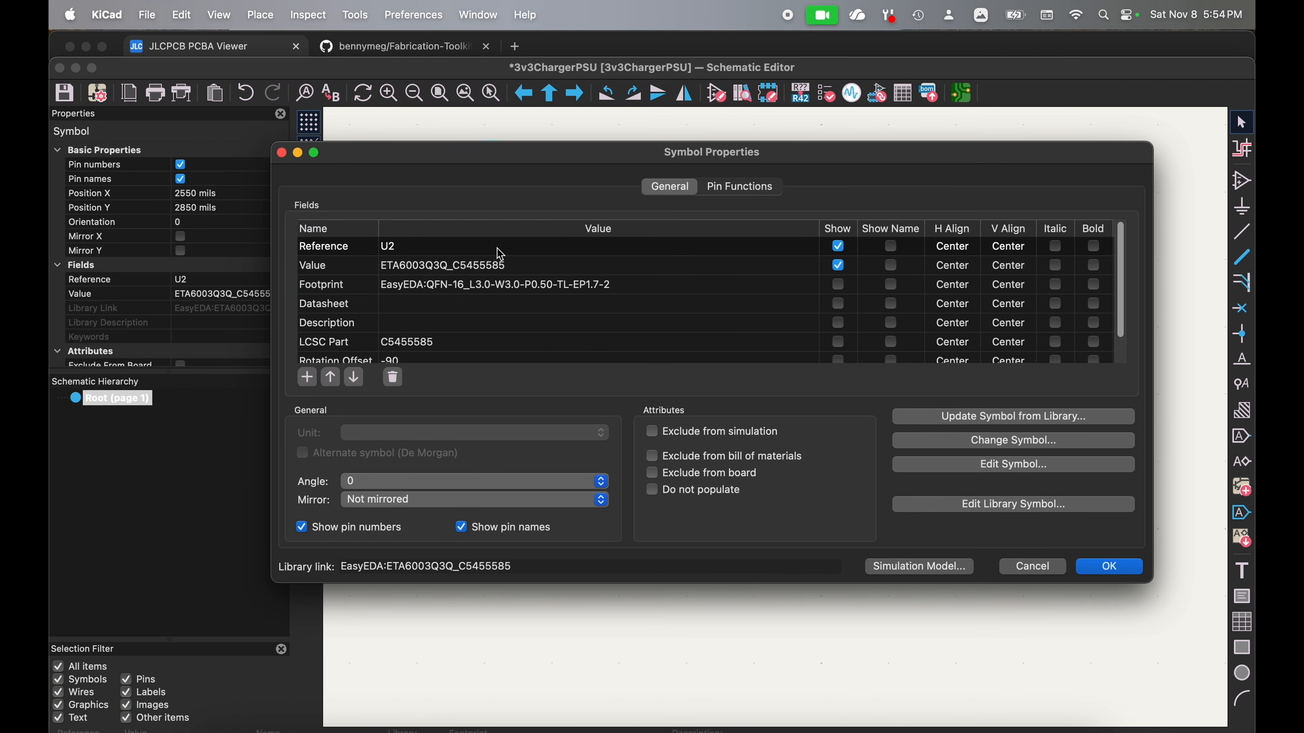
pyautogui.scroll(-2, 441, 355)
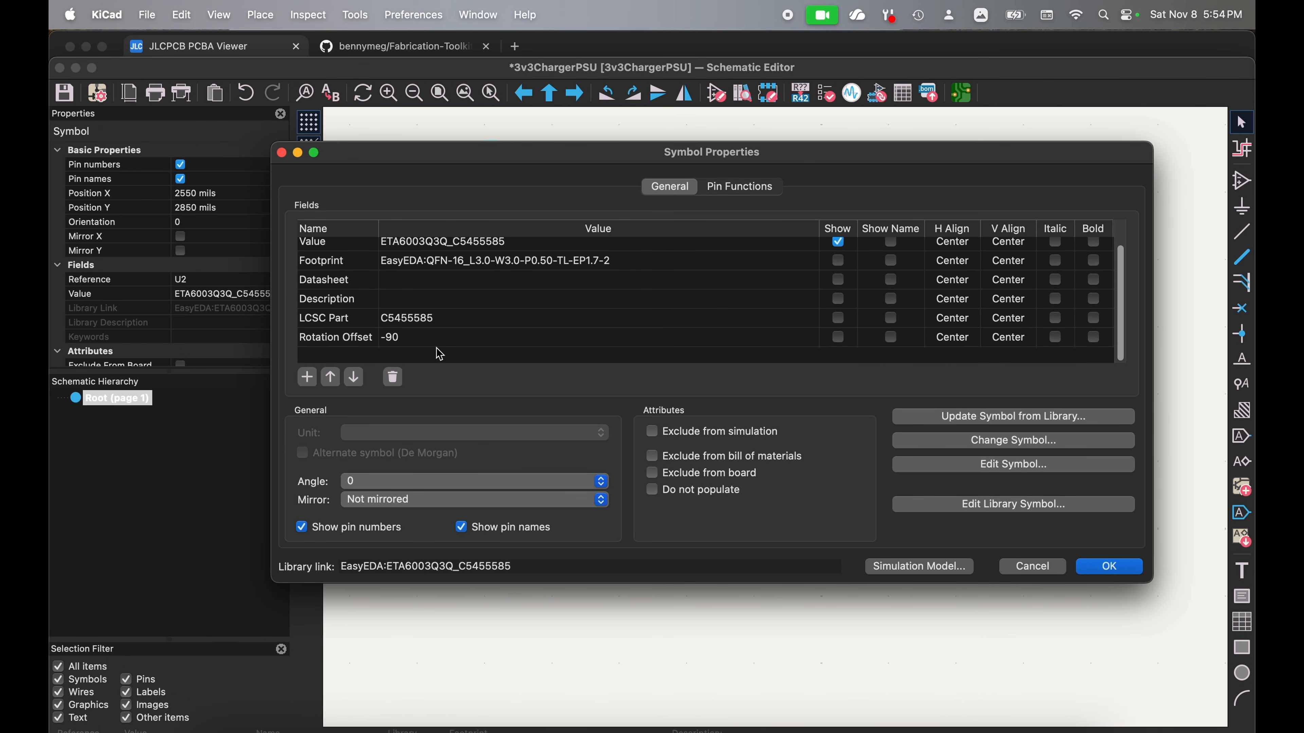
pyautogui.click(1097, 567)
pyautogui.doubleClick(736, 259)
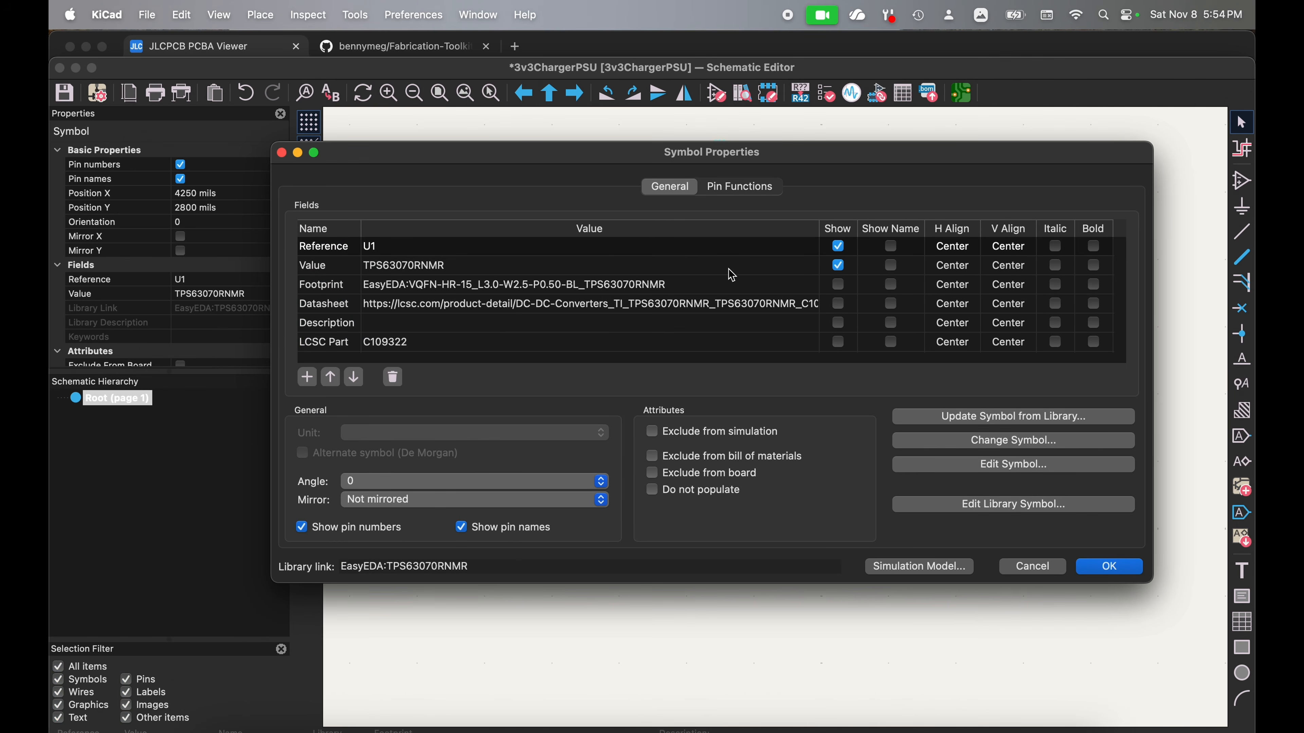
pyautogui.click(1124, 574)
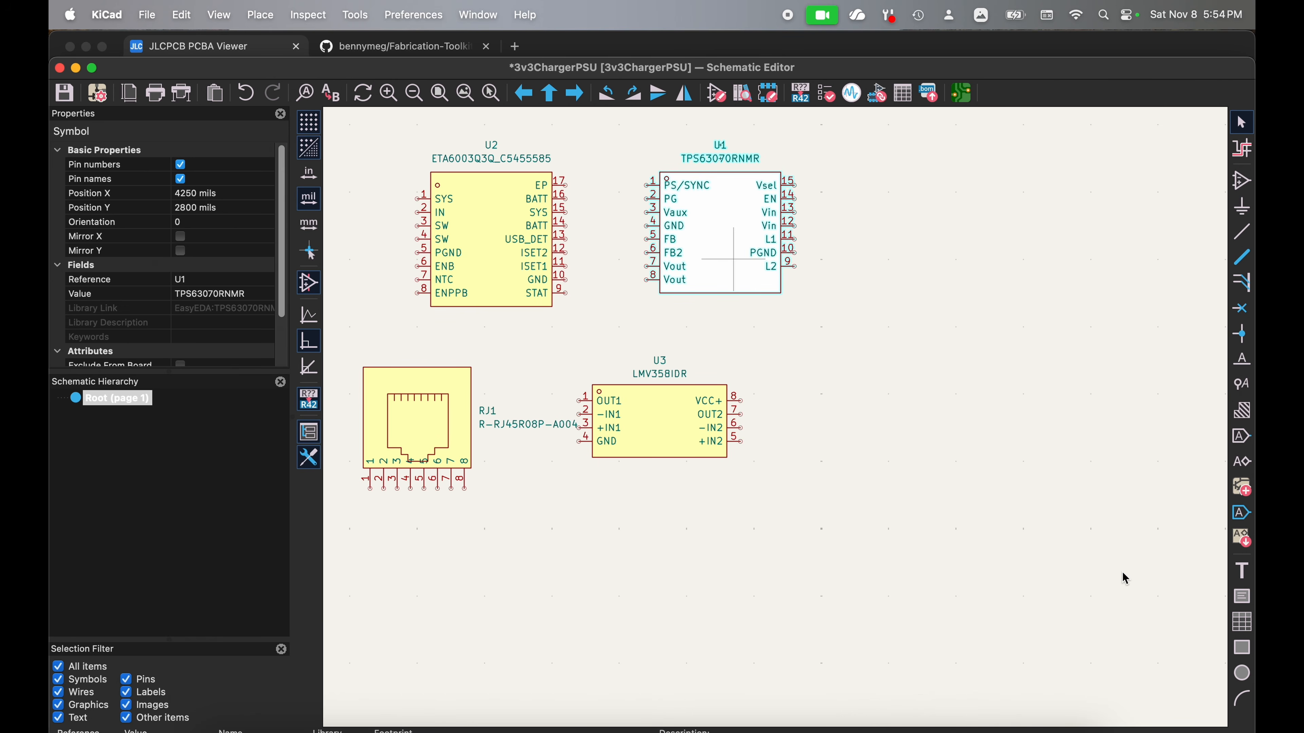
pyautogui.doubleClick(458, 418)
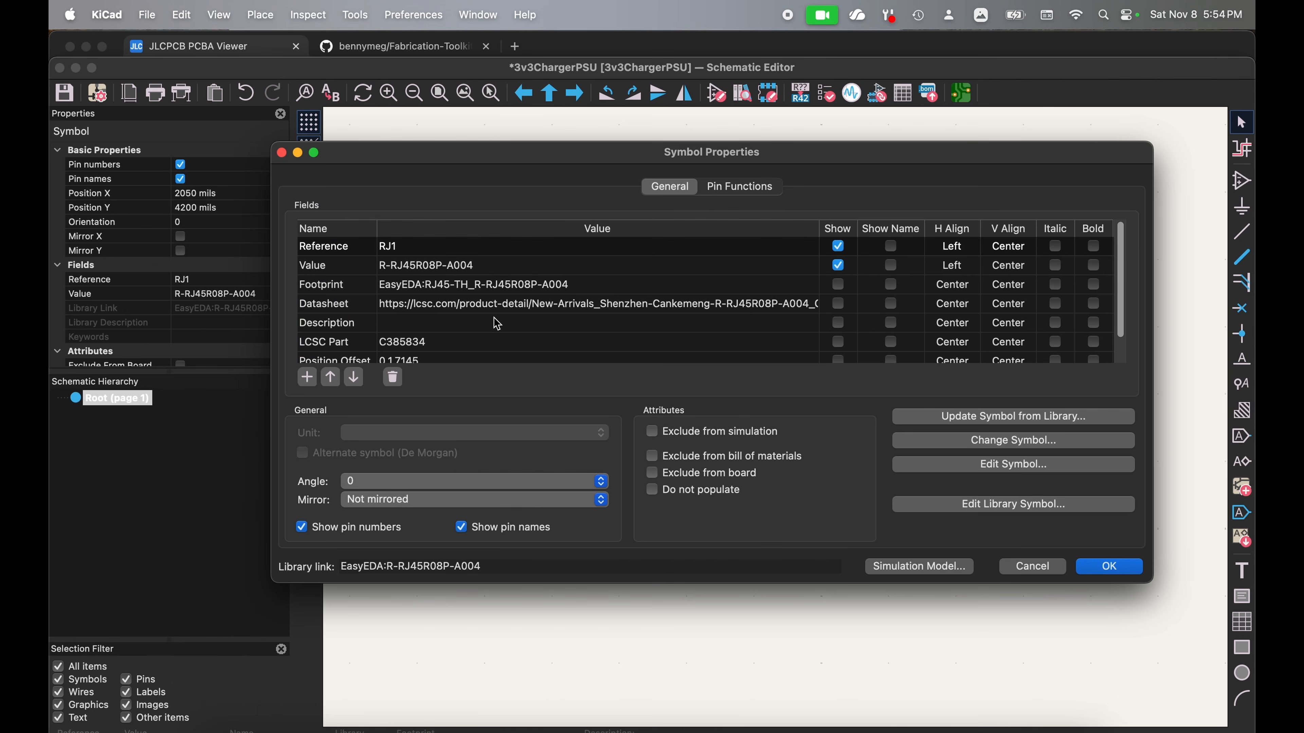
pyautogui.scroll(-1, 496, 324)
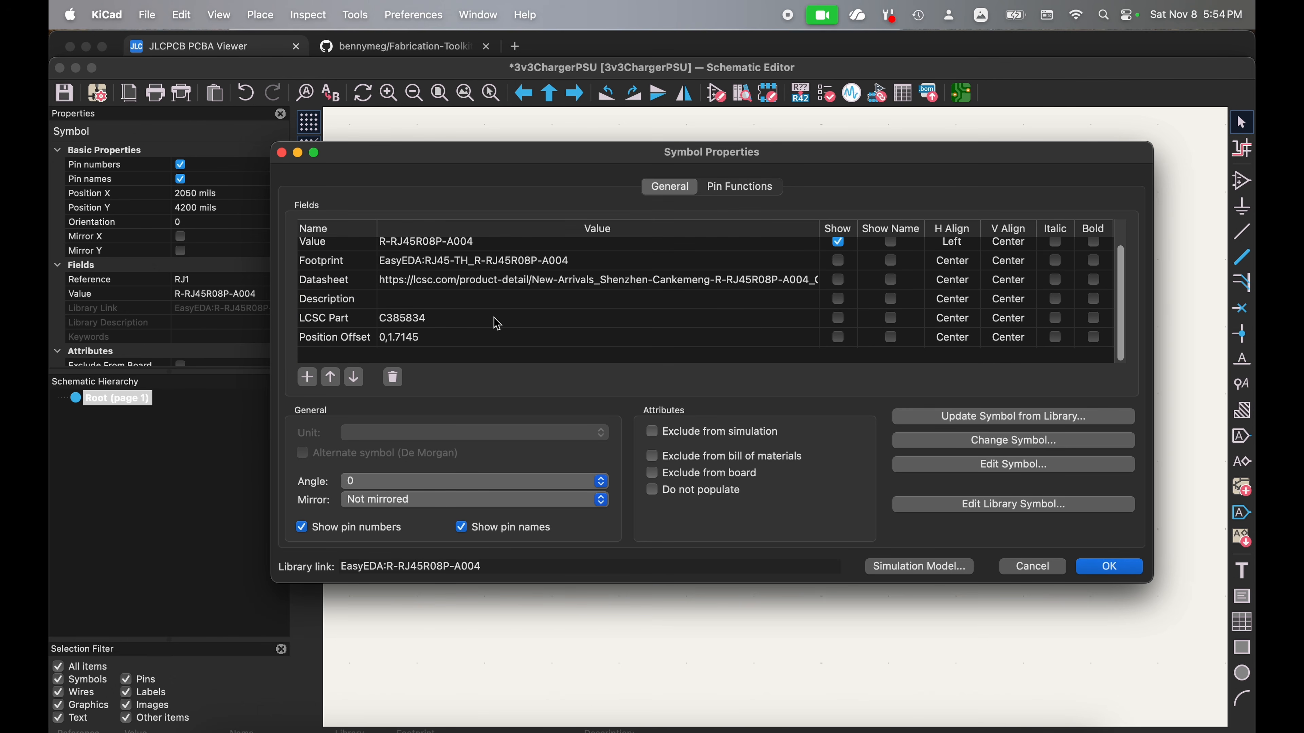
pyautogui.click(1107, 567)
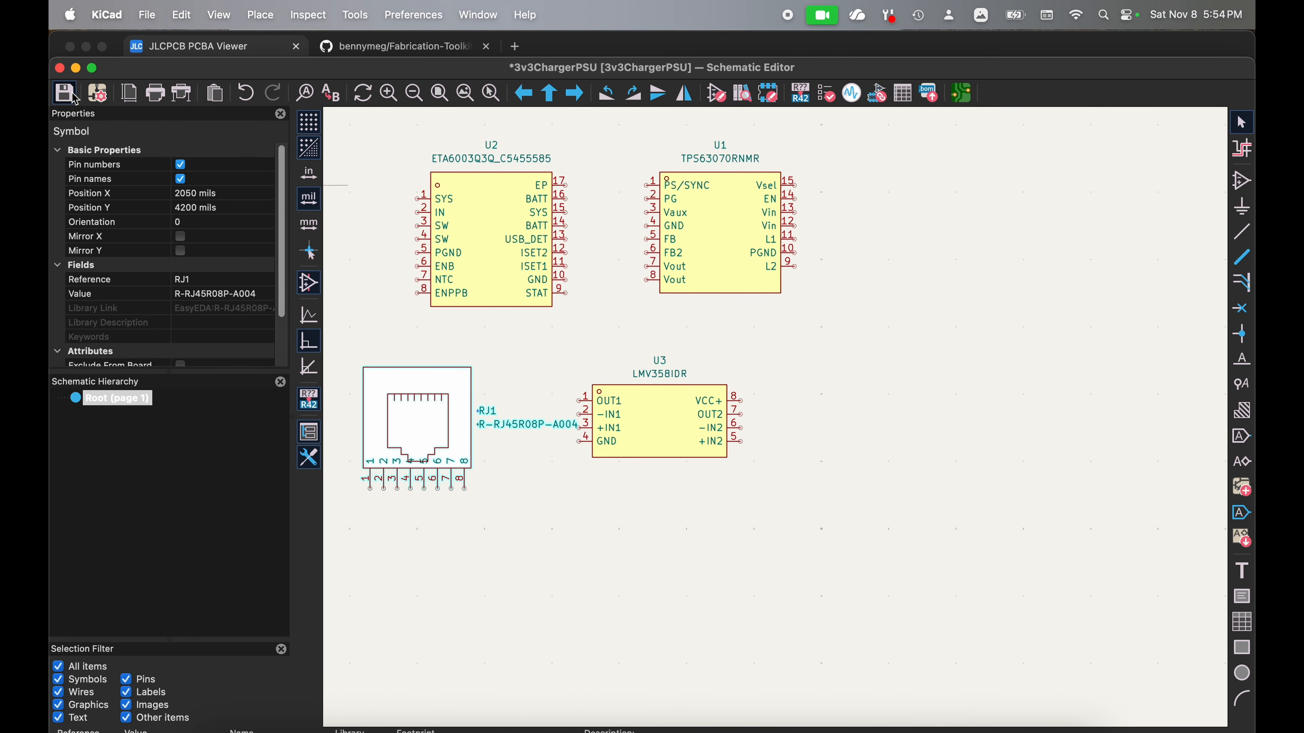
pyautogui.click(72, 94)
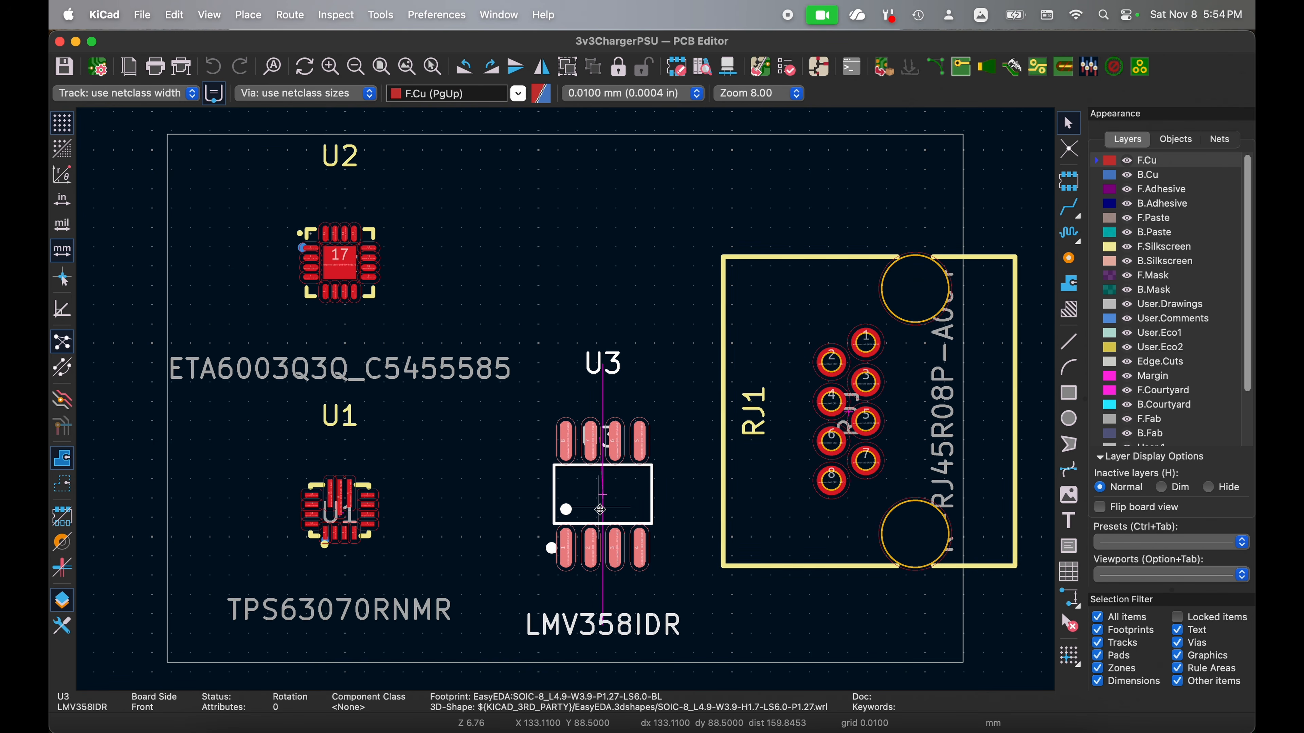
# Step: Check U3's footprint fields in the PCB Editor, and update the PCB from the schematic with footprint fields taken from symbols
pyautogui.doubleClick(600, 509)
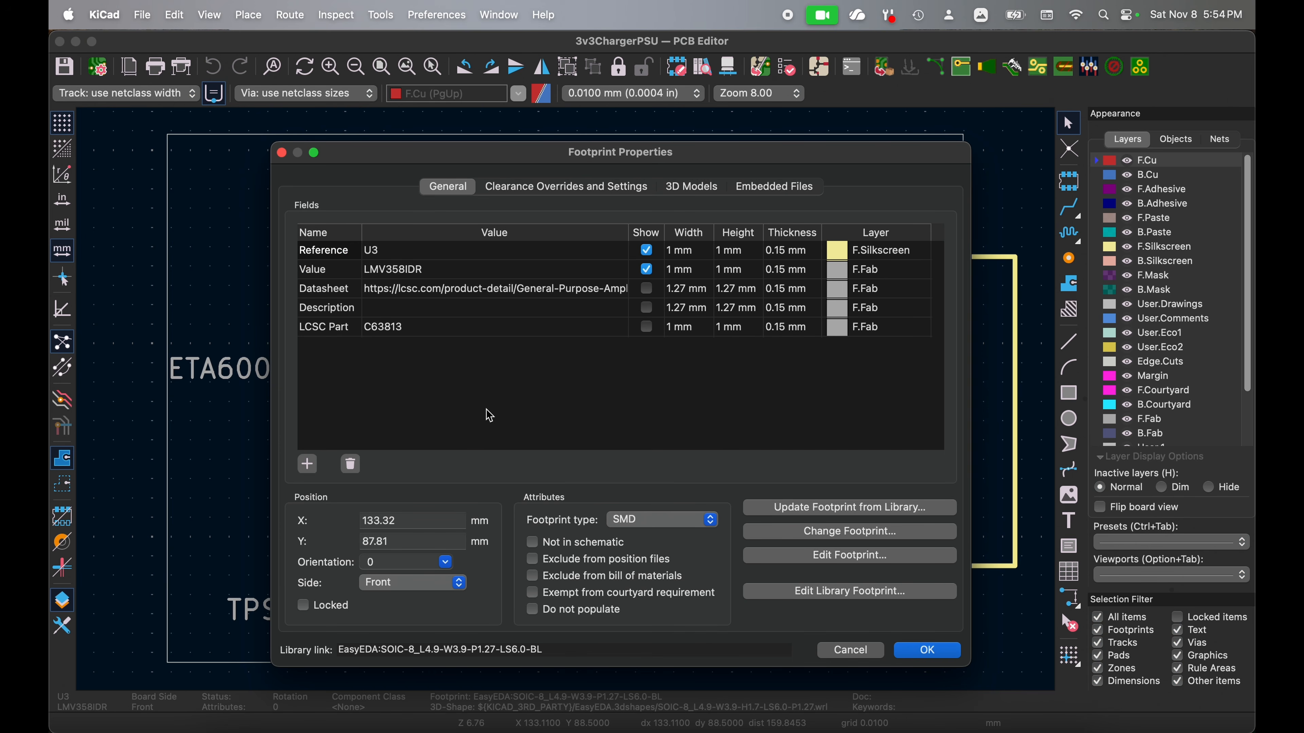
pyautogui.click(924, 649)
pyautogui.click(380, 13)
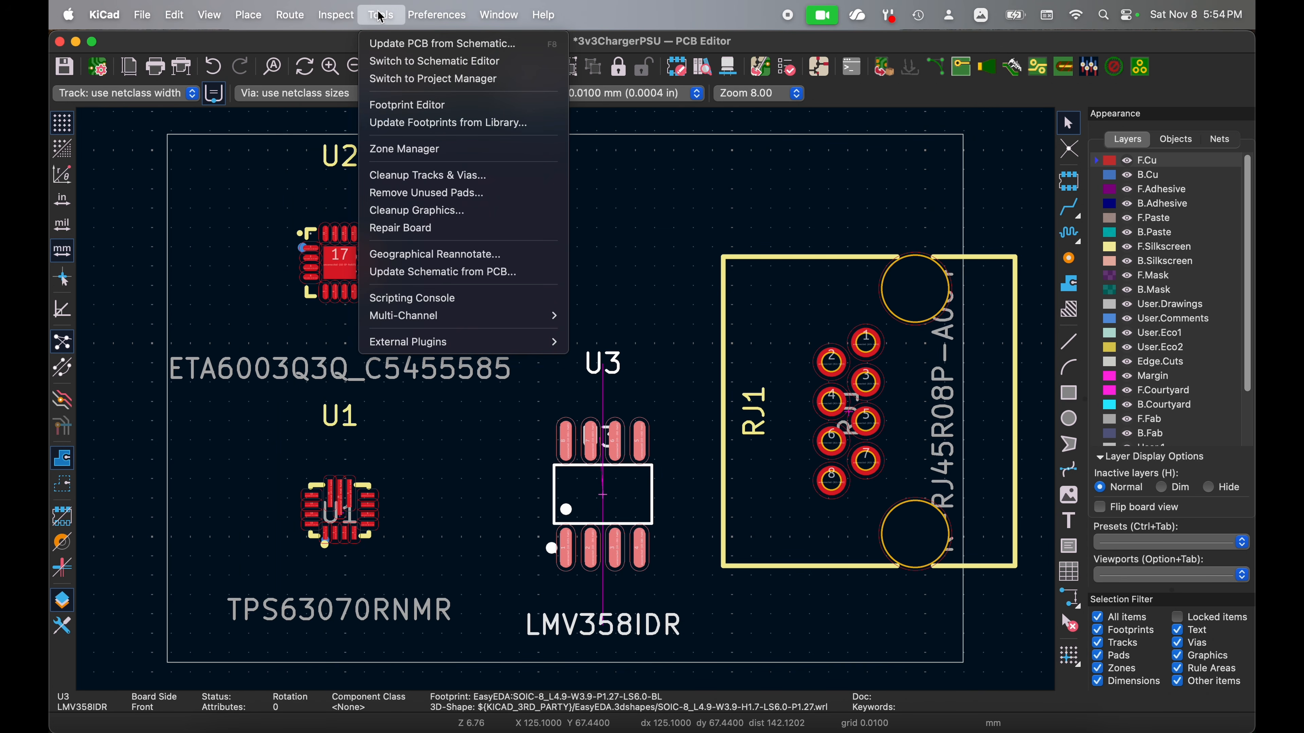
pyautogui.click(383, 45)
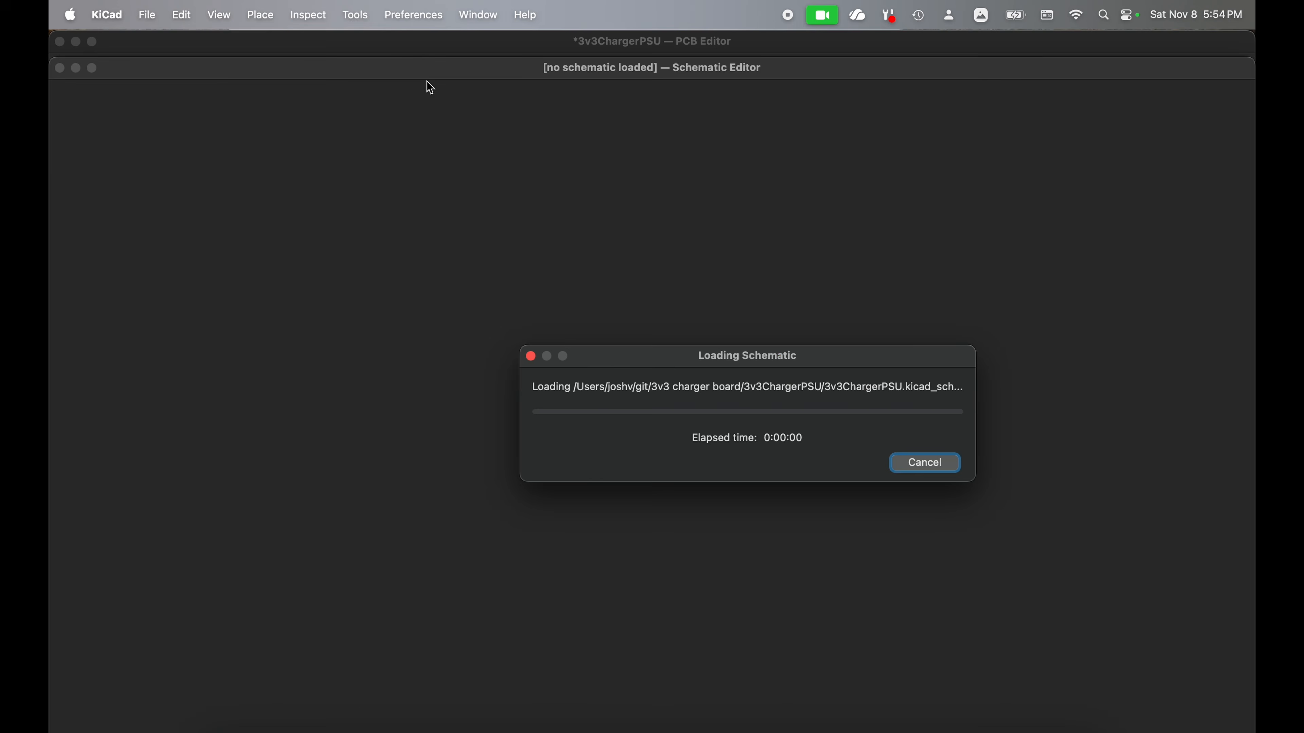
pyautogui.click(790, 643)
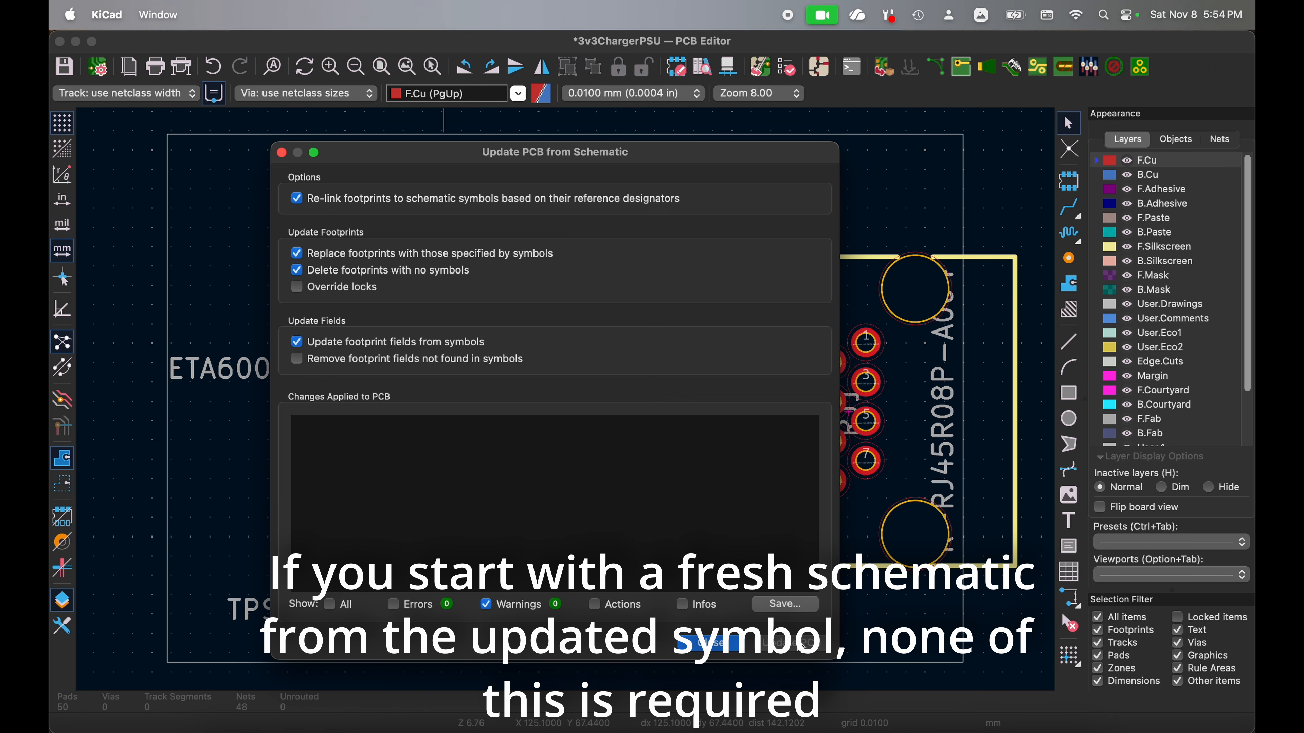
pyautogui.click(722, 645)
# Step: Check the Rotation Offset fields in the footprint properties of U3 and U2
pyautogui.doubleClick(639, 523)
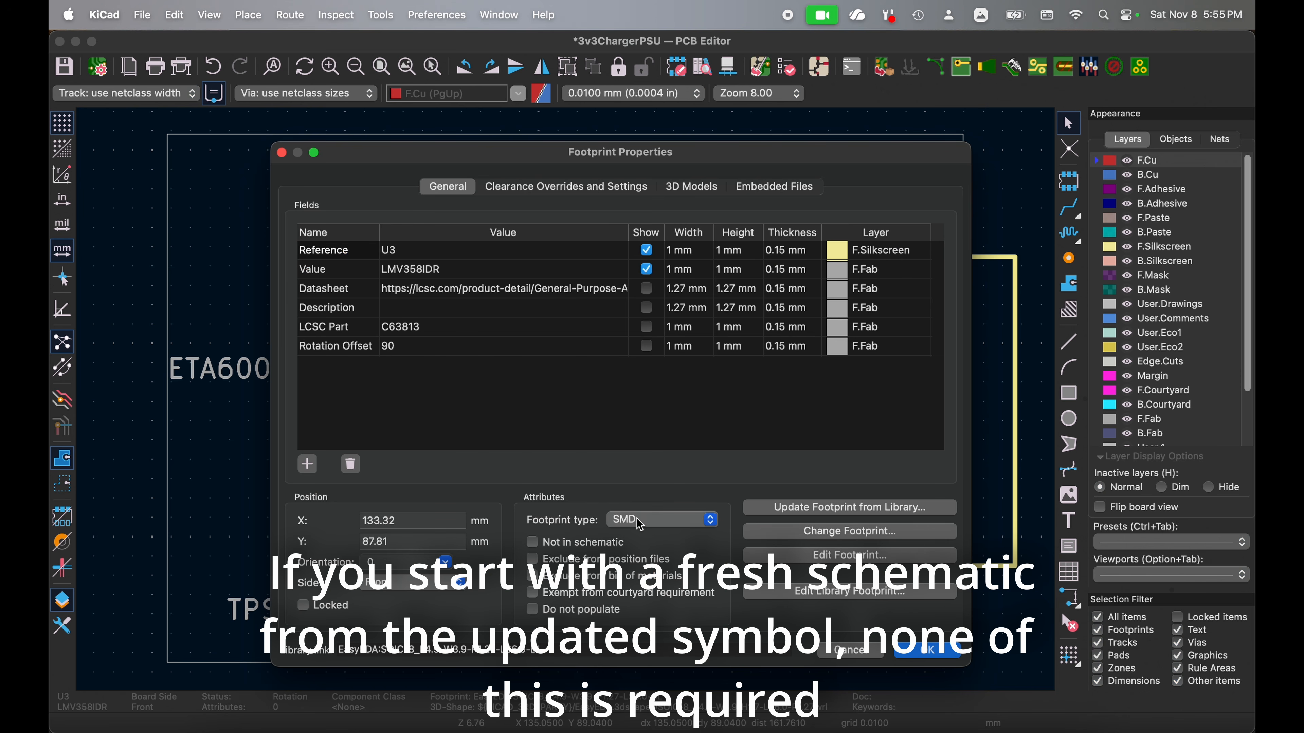
pyautogui.click(908, 656)
pyautogui.press('Escape')
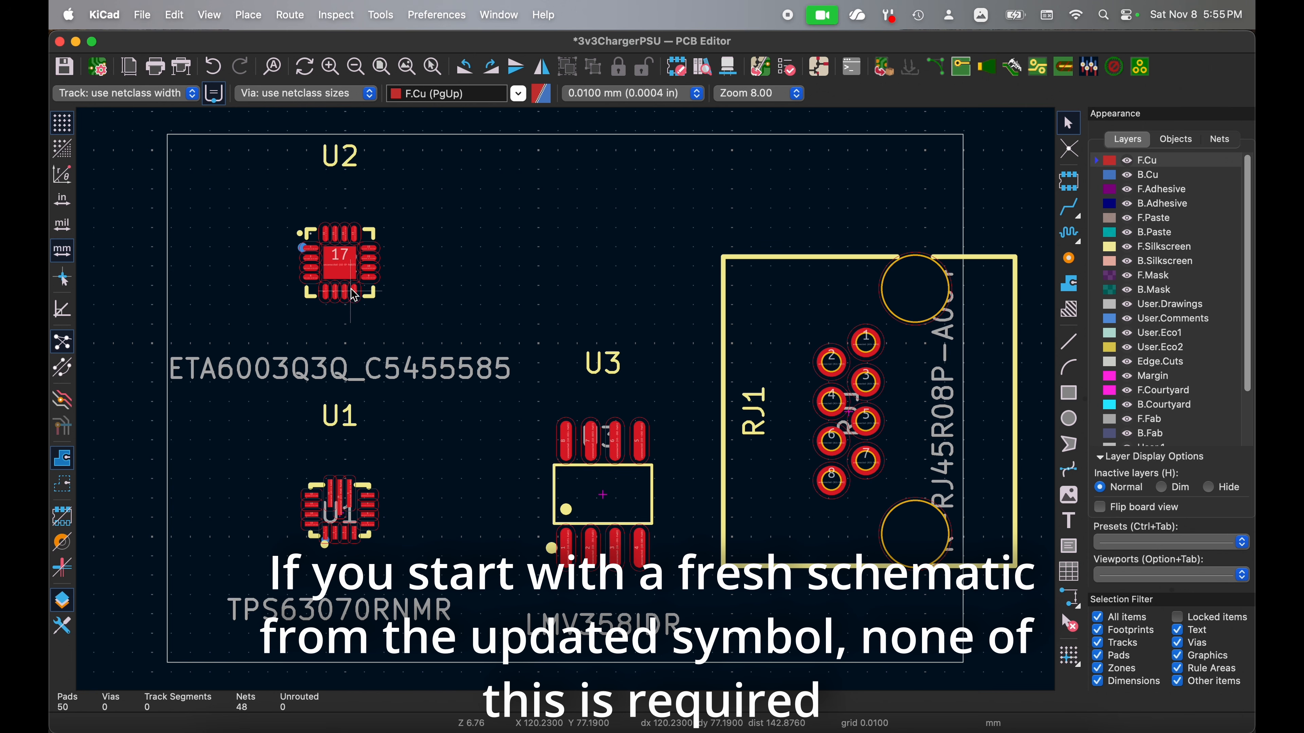
pyautogui.doubleClick(354, 294)
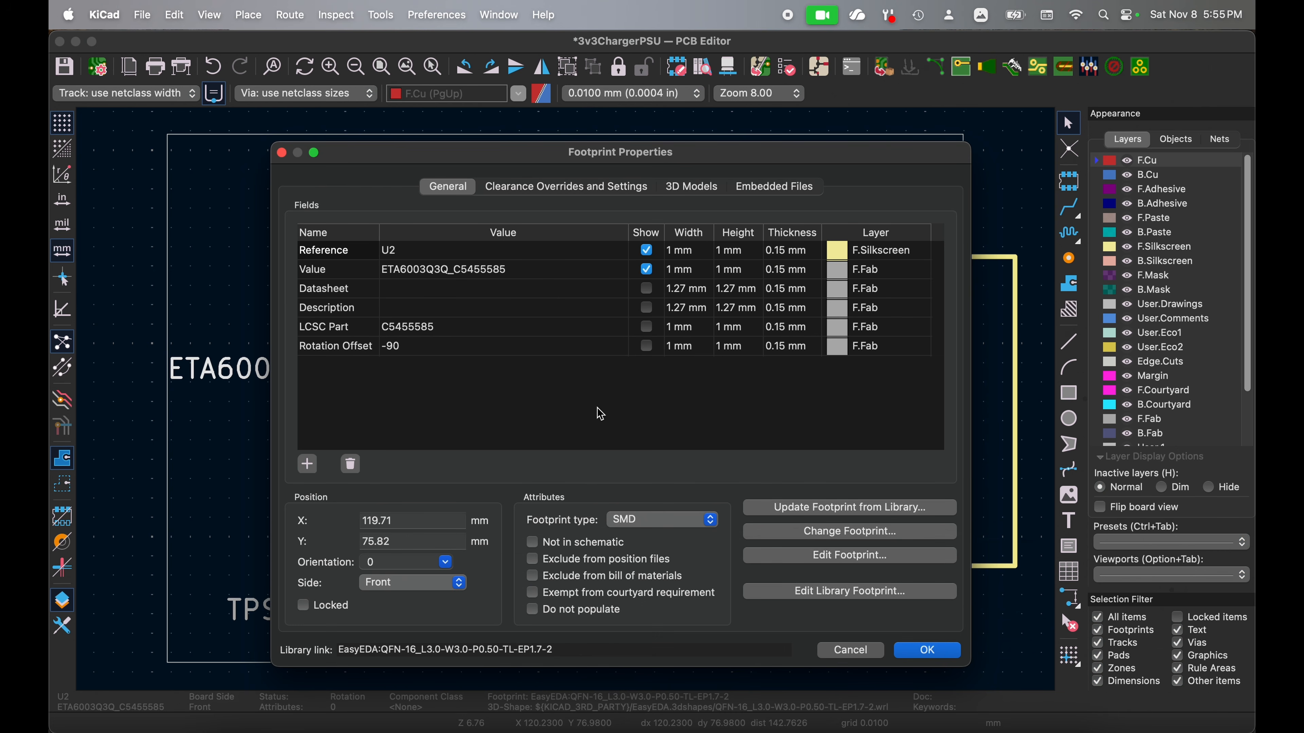
pyautogui.click(924, 651)
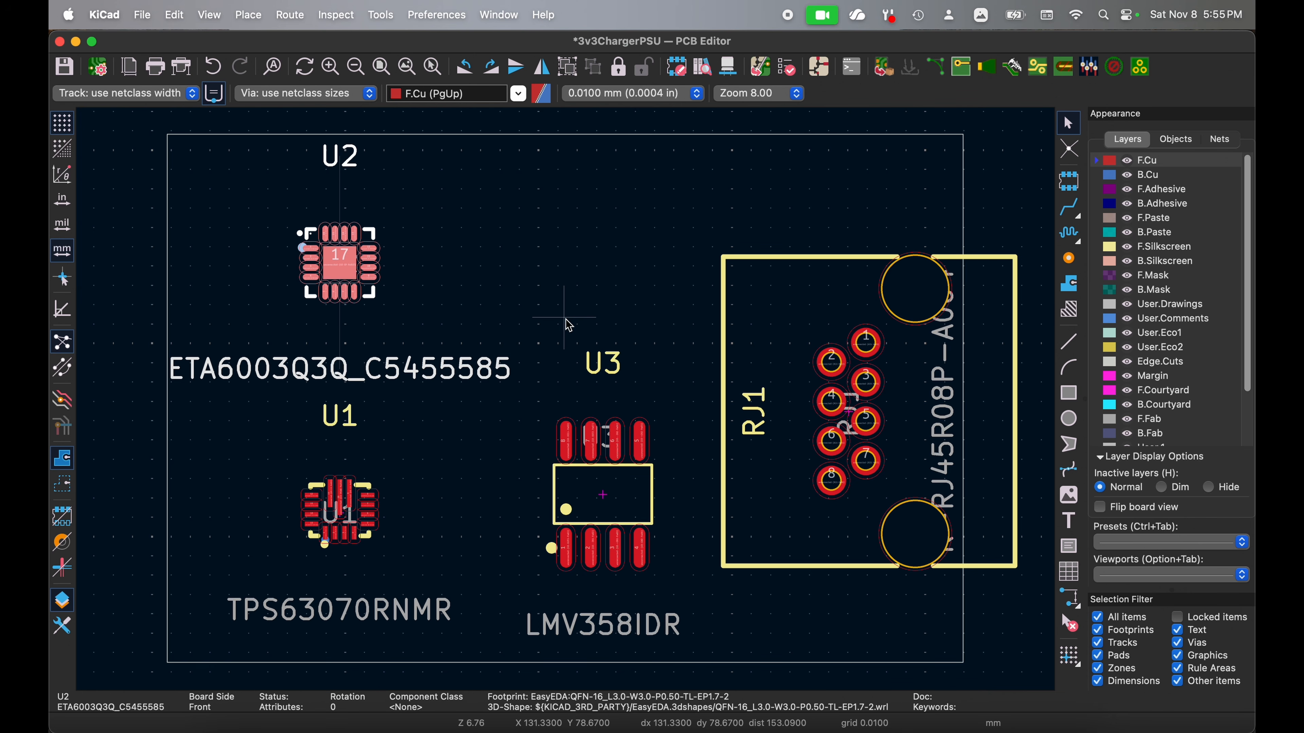
# Step: Generate the board's production files with the Fabrication Toolkit plugin and close the resulting production folder
pyautogui.click(436, 13)
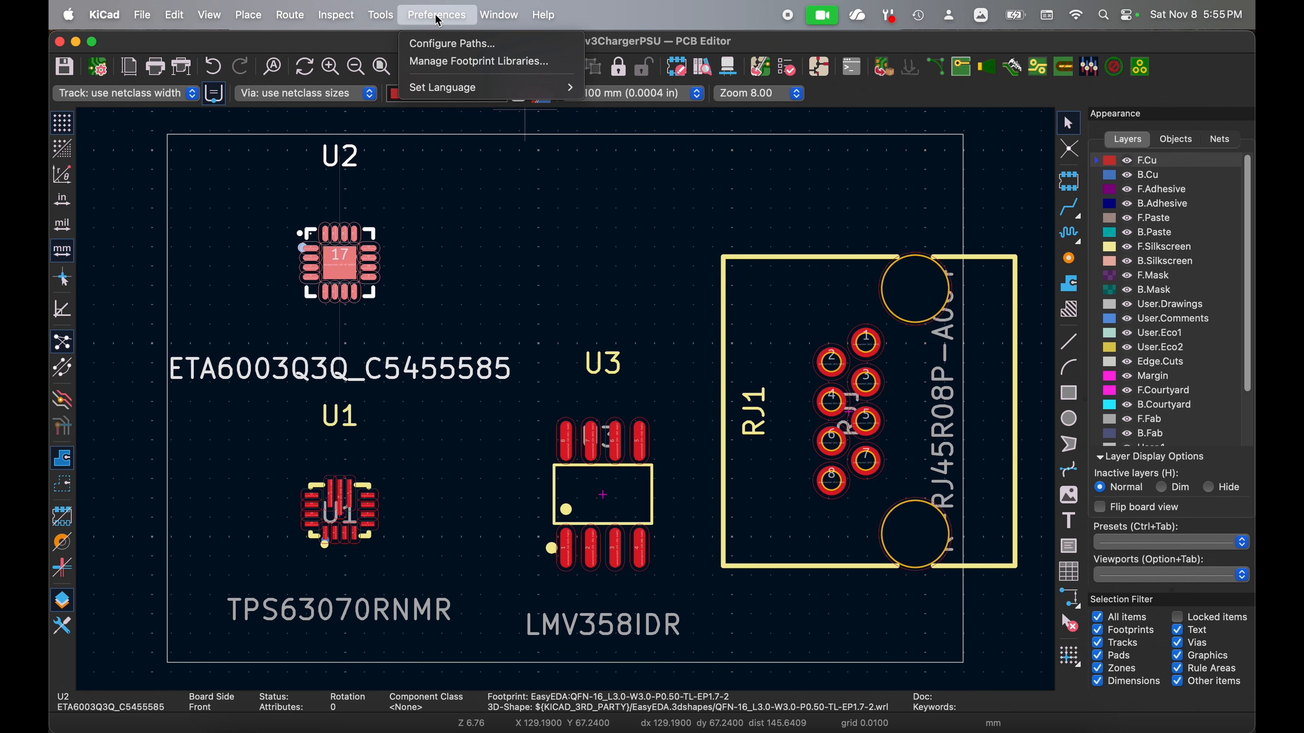
pyautogui.moveTo(393, 18)
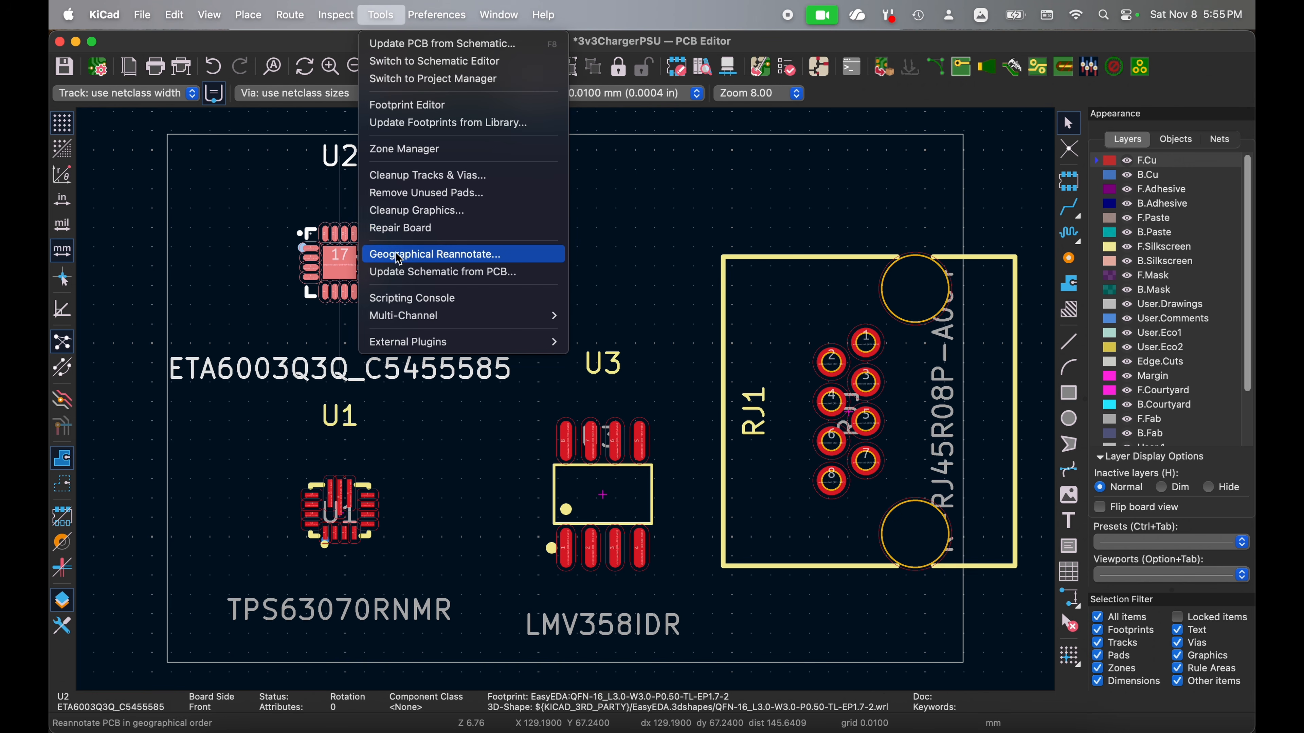
pyautogui.moveTo(407, 343)
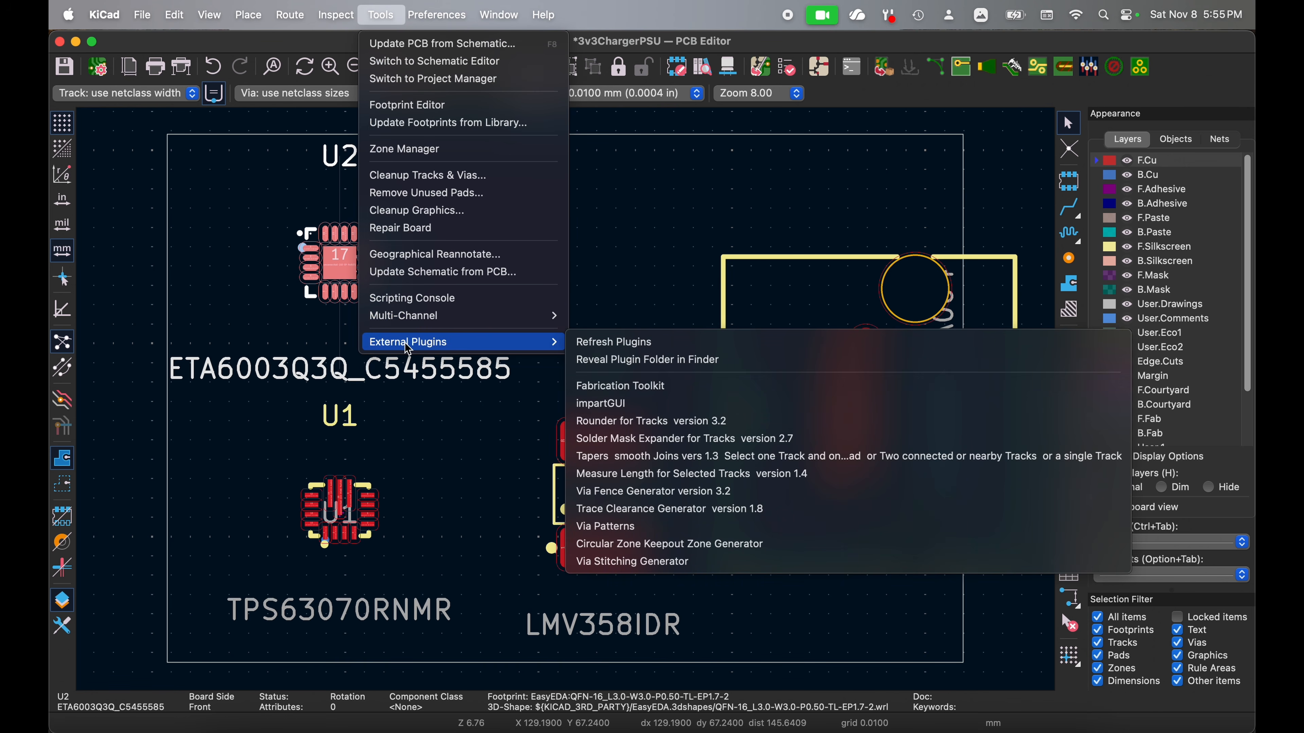
pyautogui.click(659, 386)
pyautogui.click(637, 514)
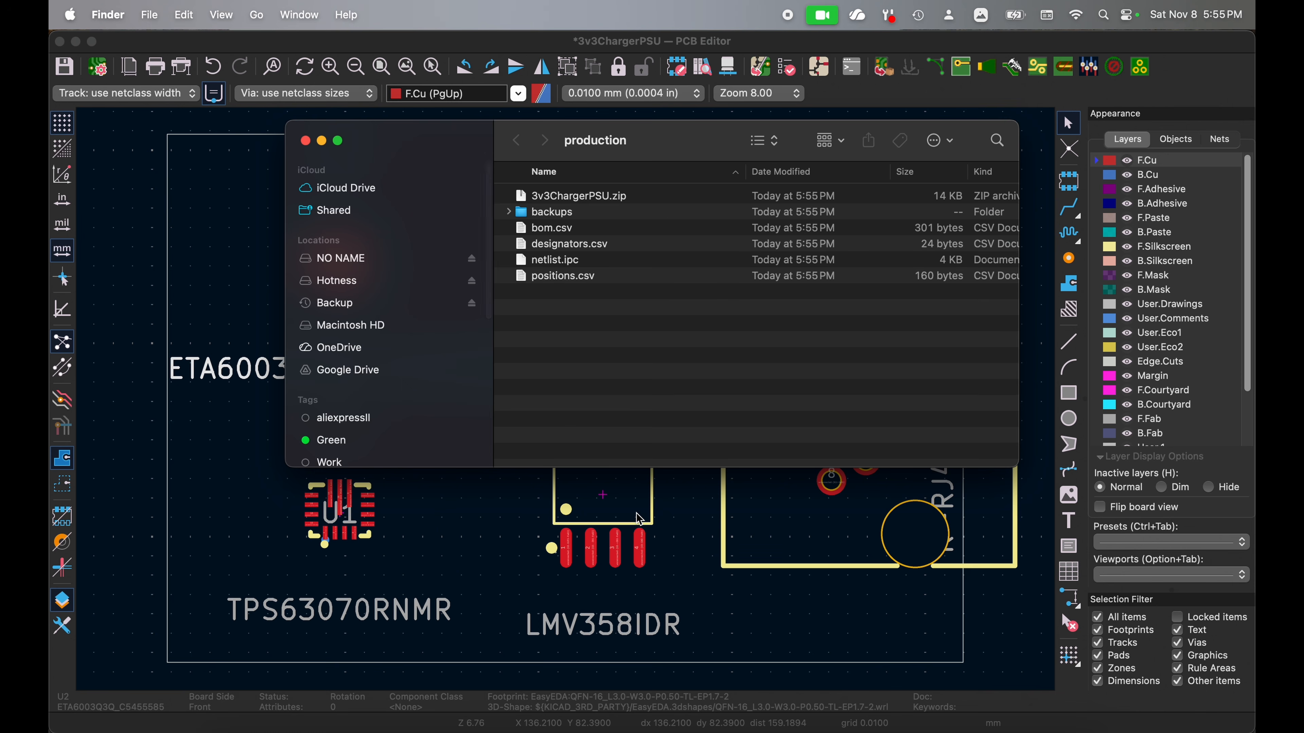
pyautogui.click(305, 141)
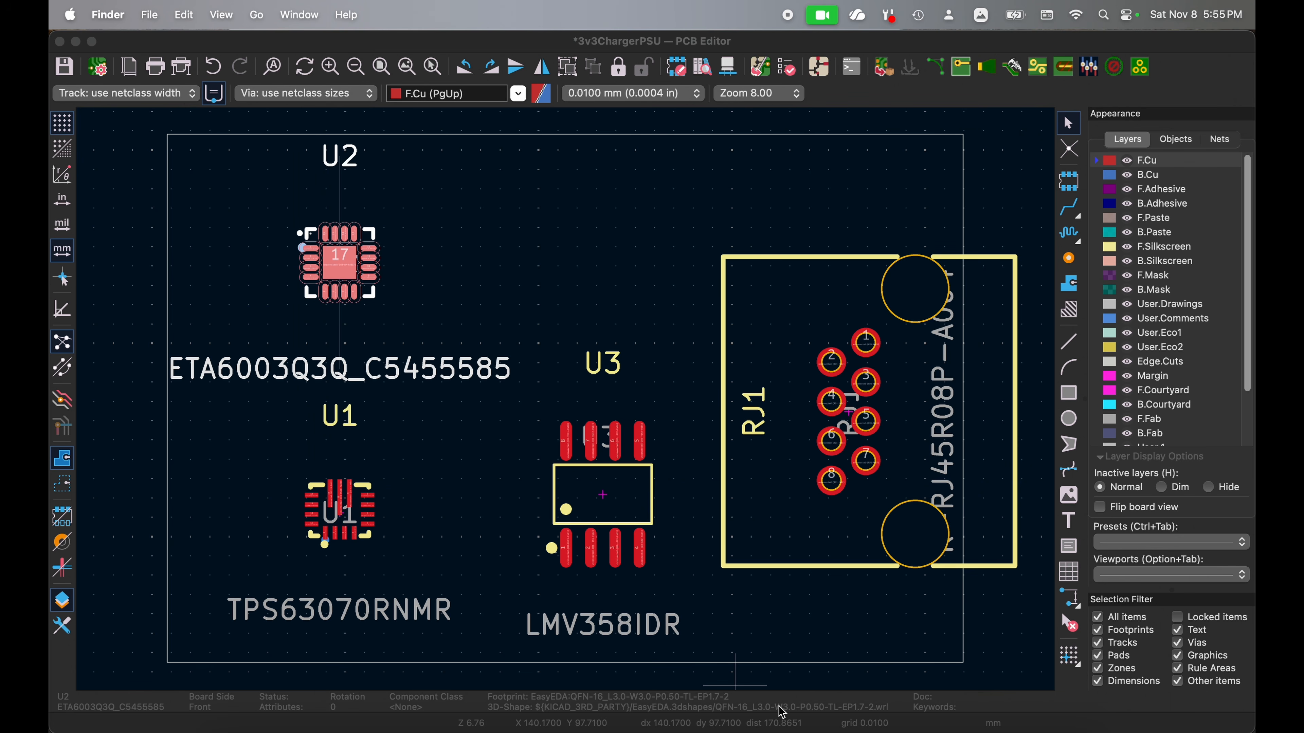
# Step: Switch to the JLCPCB order in Chrome, replace the placement file with the new positions.csv, process the BOM and CPL, and continue to Component Placements
pyautogui.click(839, 728)
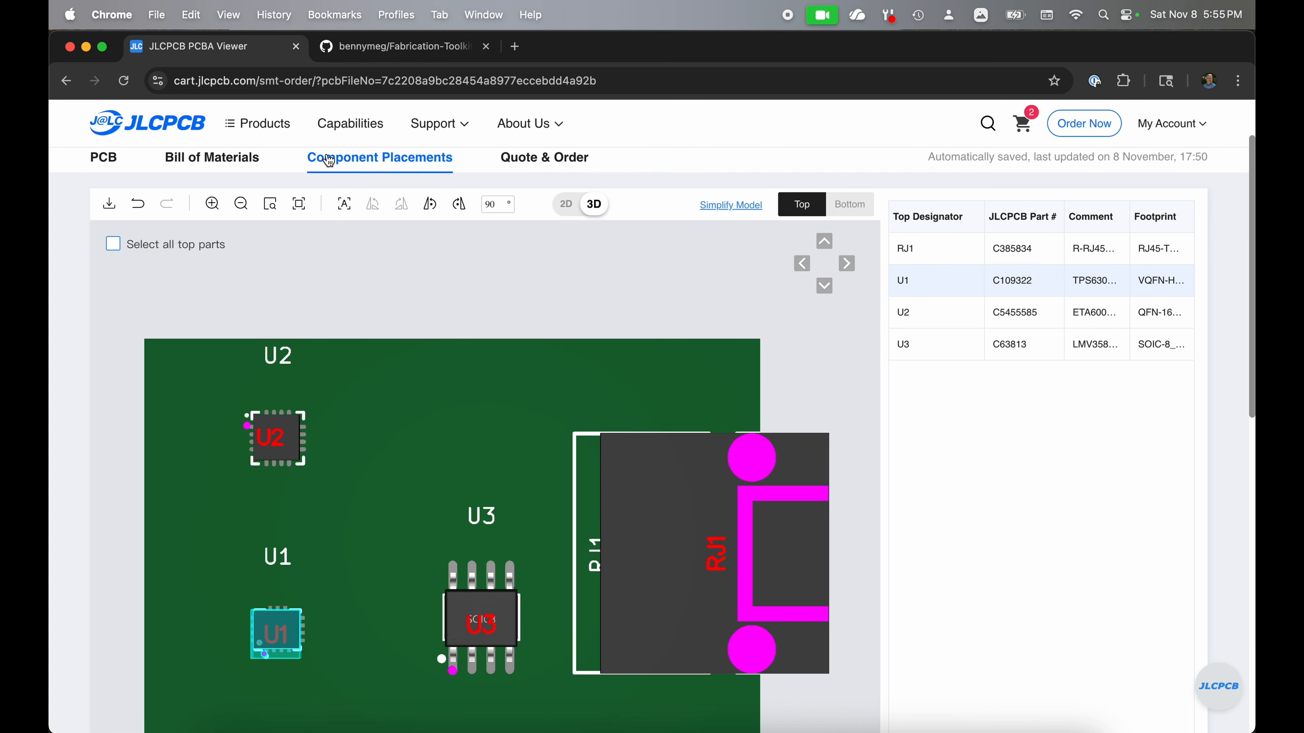
pyautogui.click(237, 163)
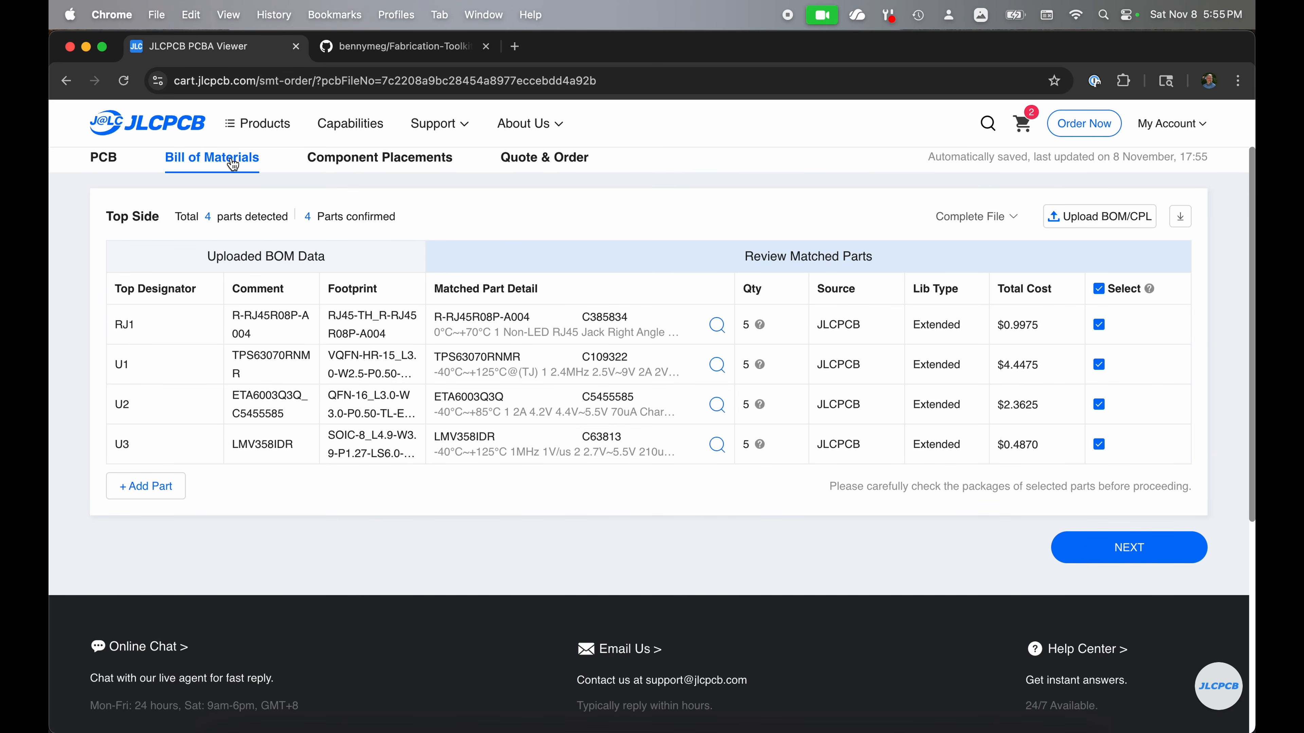
pyautogui.click(1100, 216)
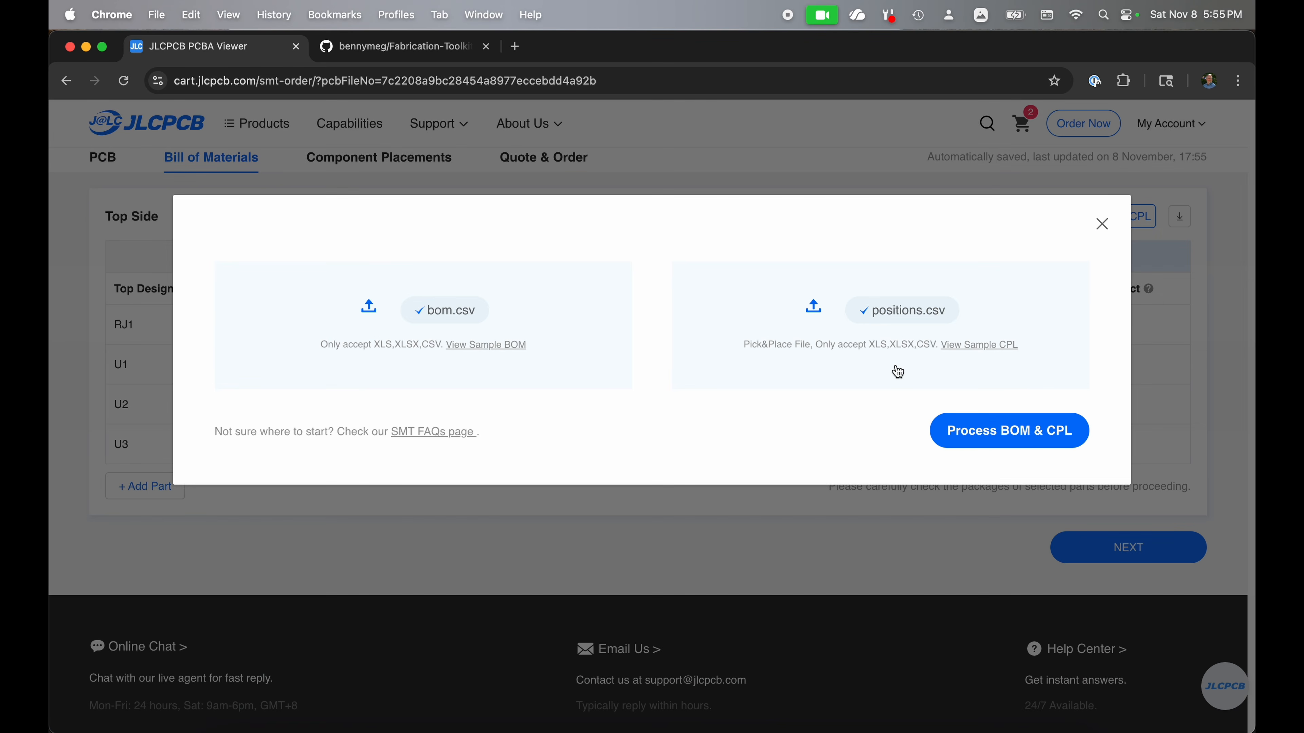
pyautogui.click(918, 312)
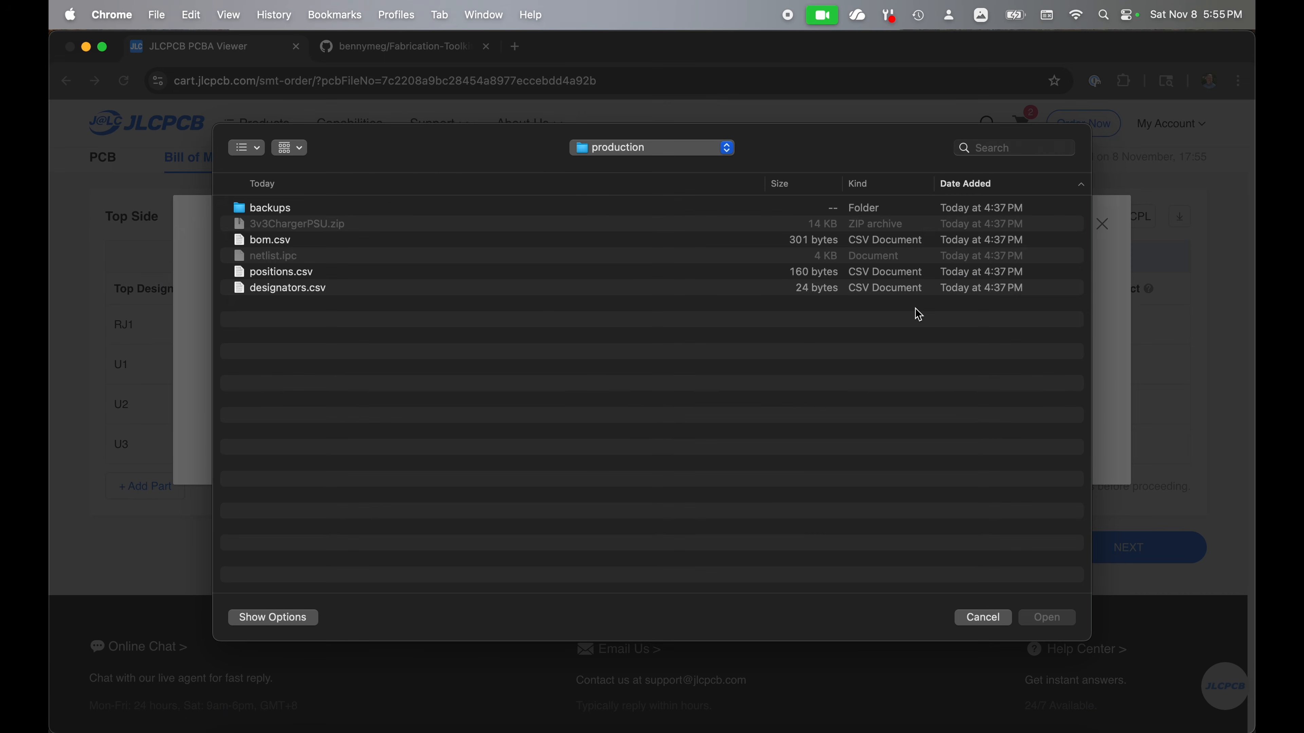
pyautogui.doubleClick(312, 274)
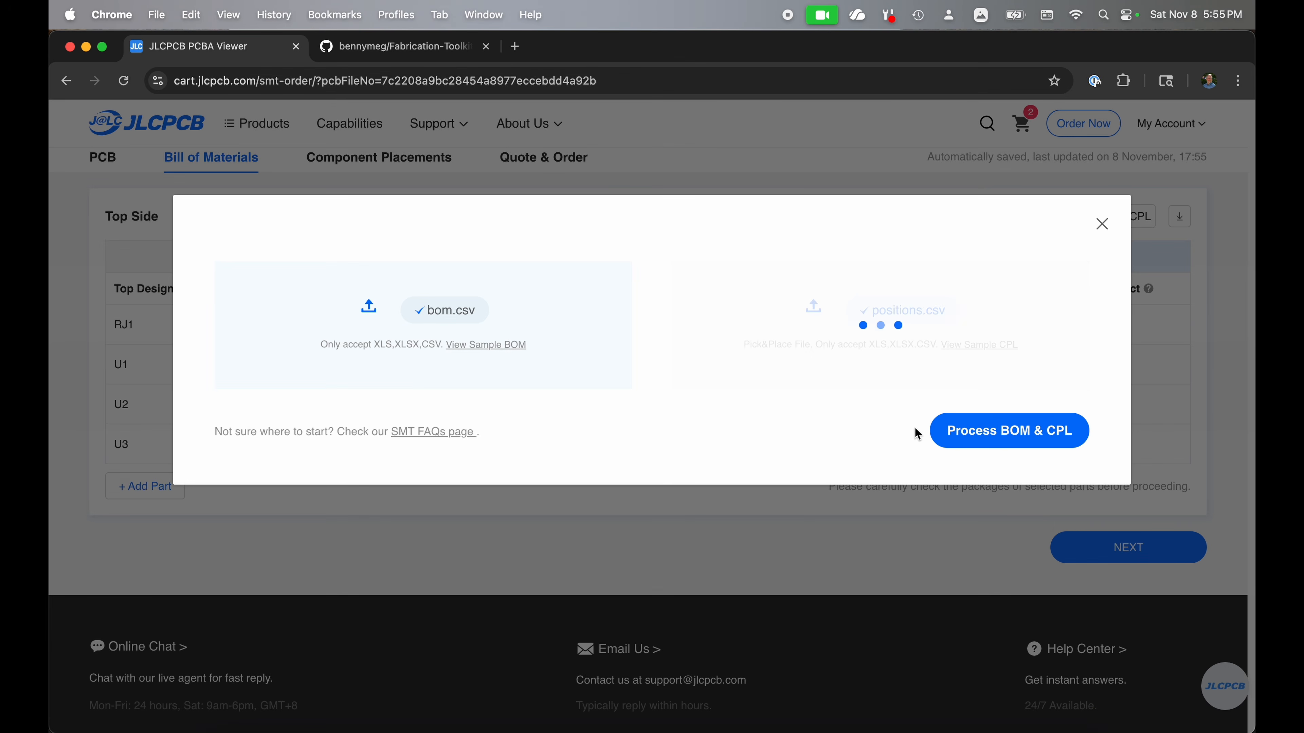
pyautogui.click(976, 433)
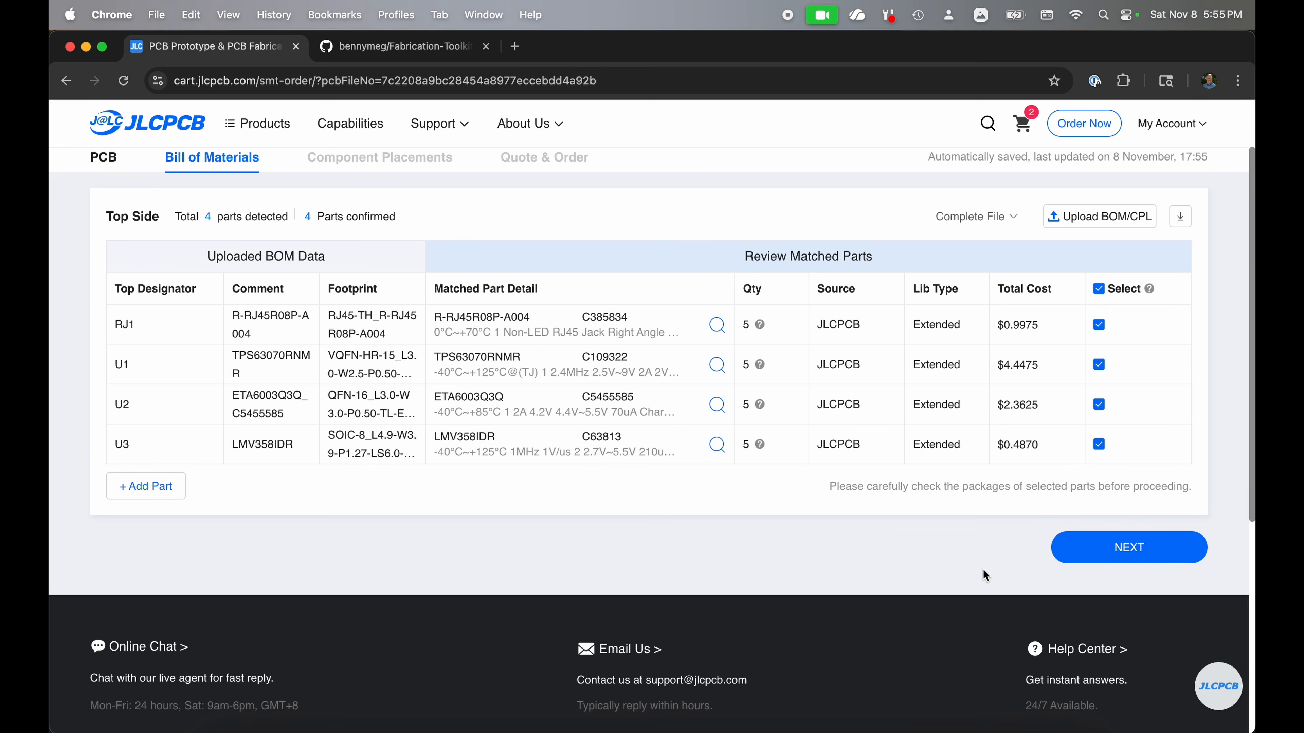
pyautogui.click(1116, 558)
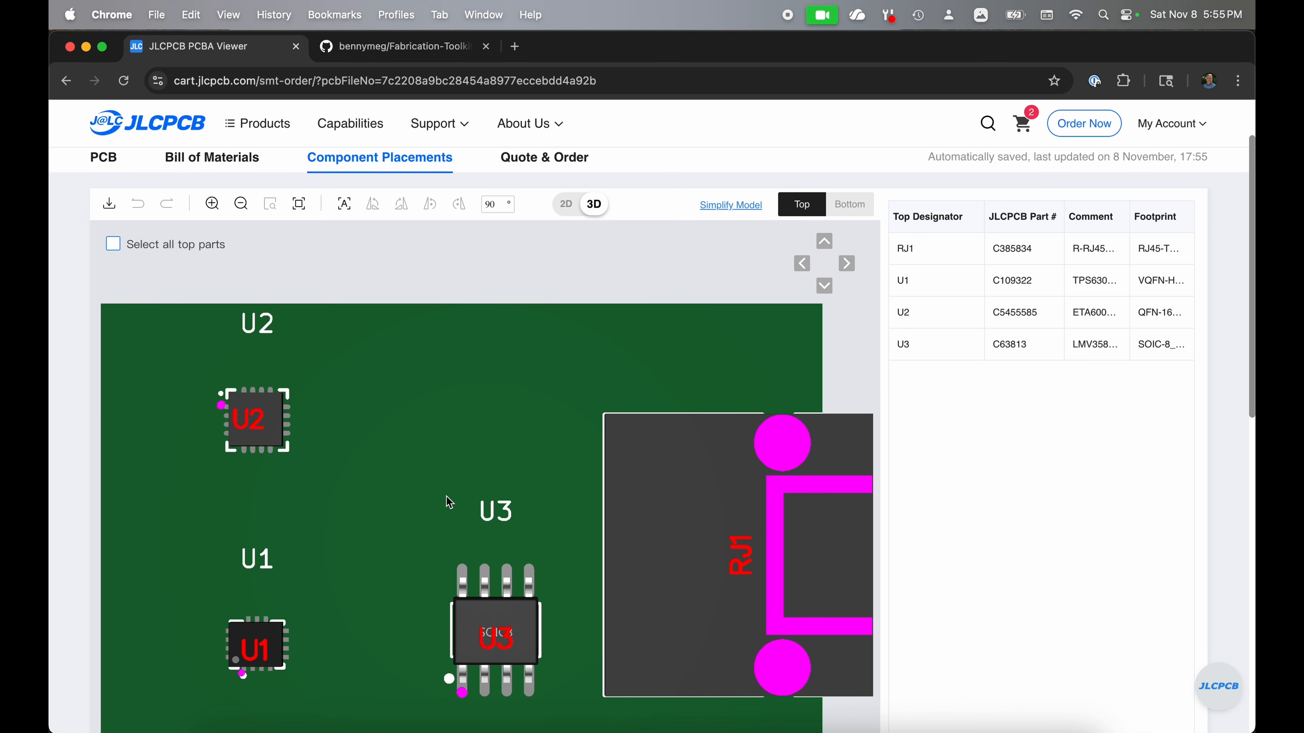
# Step: Inspect the placement of RJ1, U1, U2 and U3 one by one in the 3D component view
pyautogui.click(946, 251)
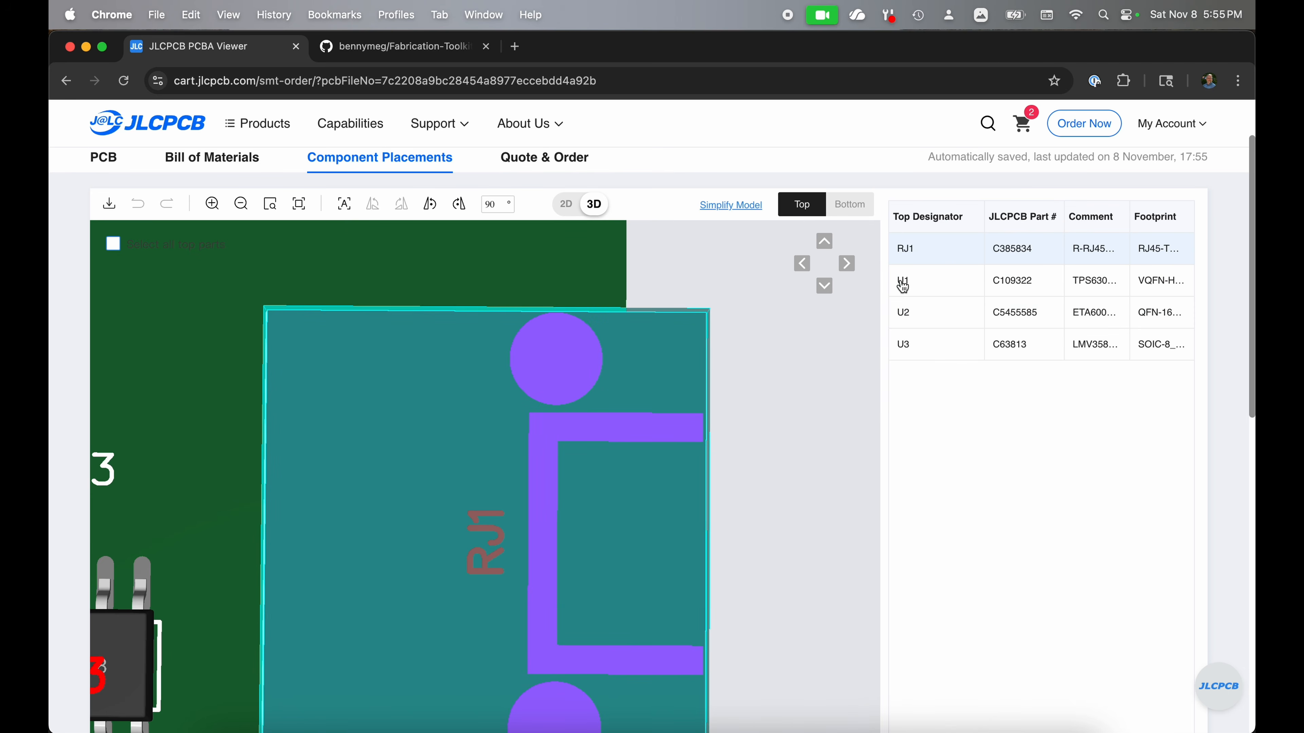
pyautogui.moveTo(568, 592); pyautogui.dragTo(665, 508)
pyautogui.click(956, 286)
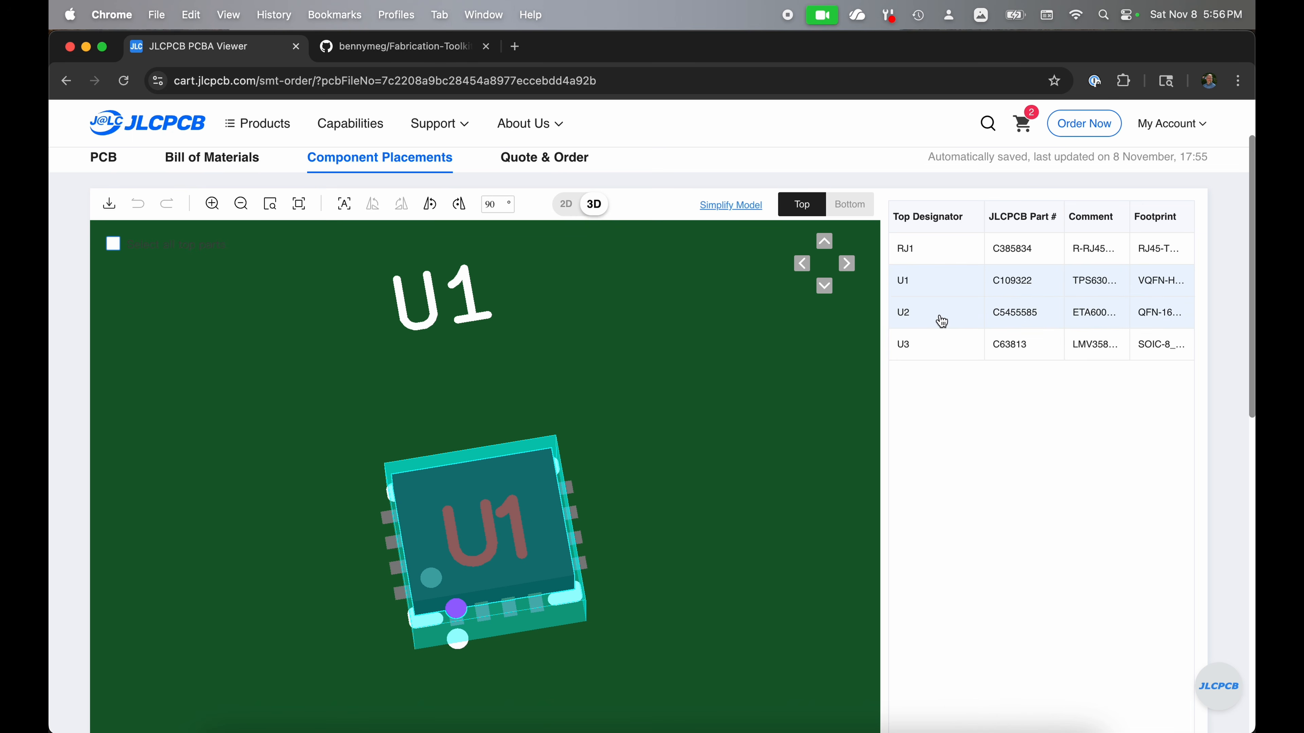
pyautogui.click(988, 316)
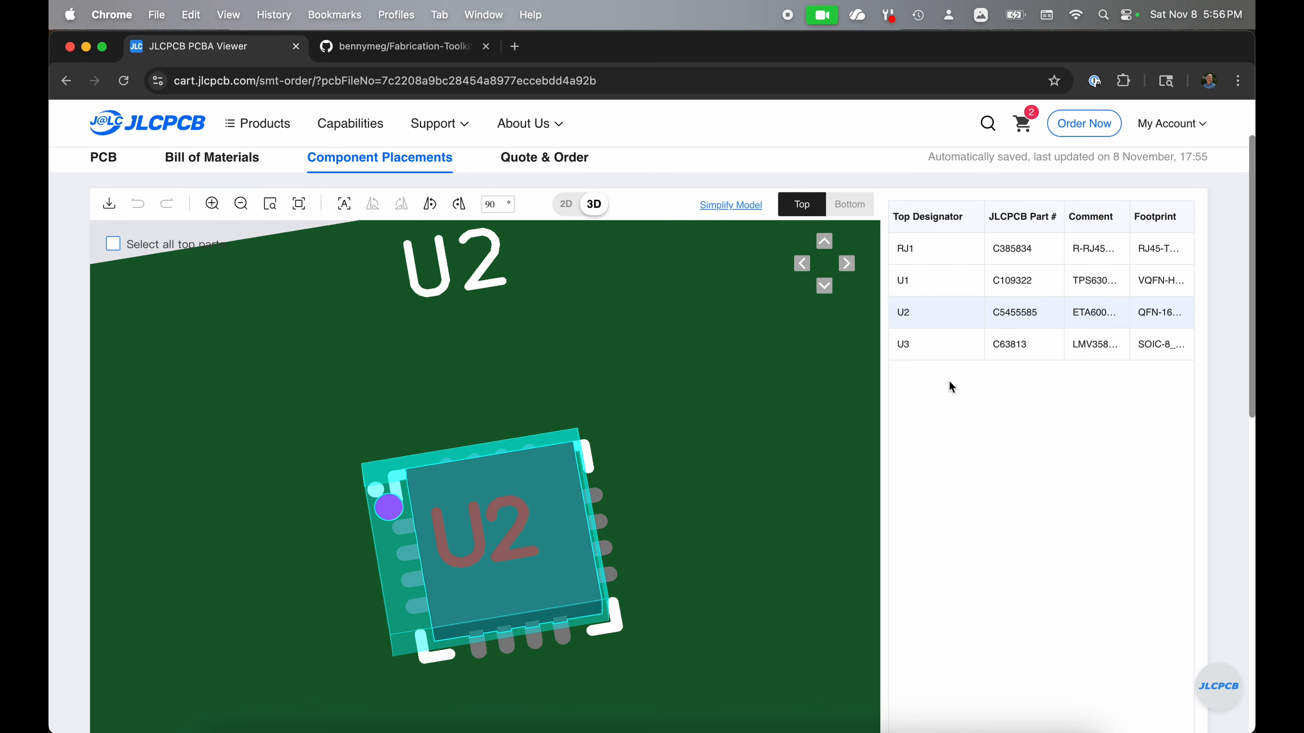
pyautogui.click(929, 355)
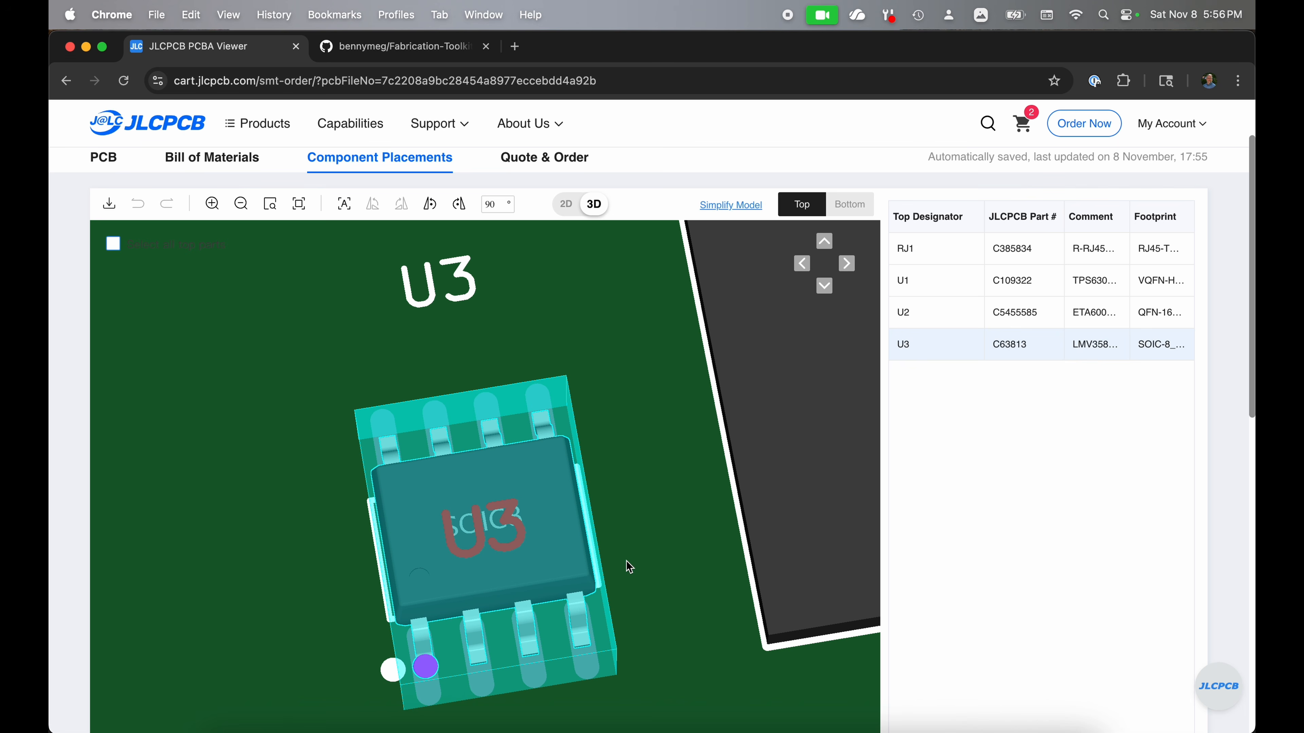